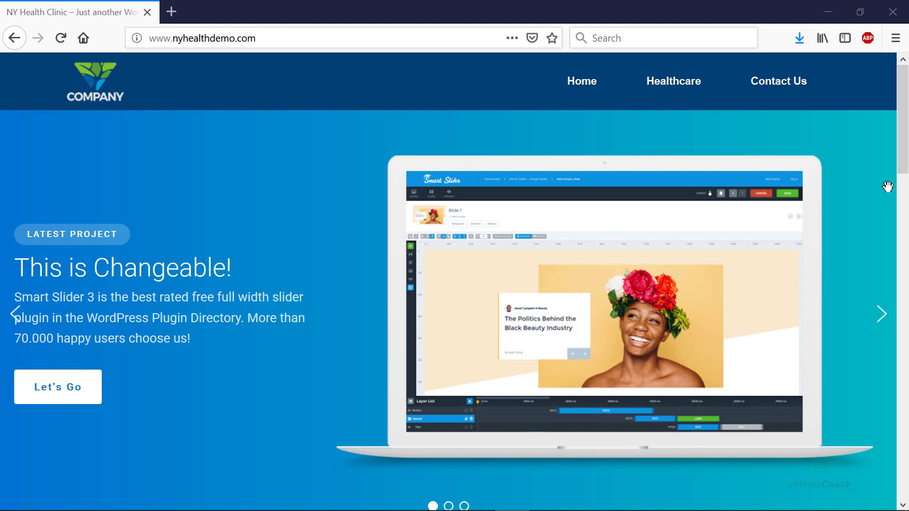
- Cycle through all three homepage hero slides, then scroll down and back up the home page
click(878, 317)
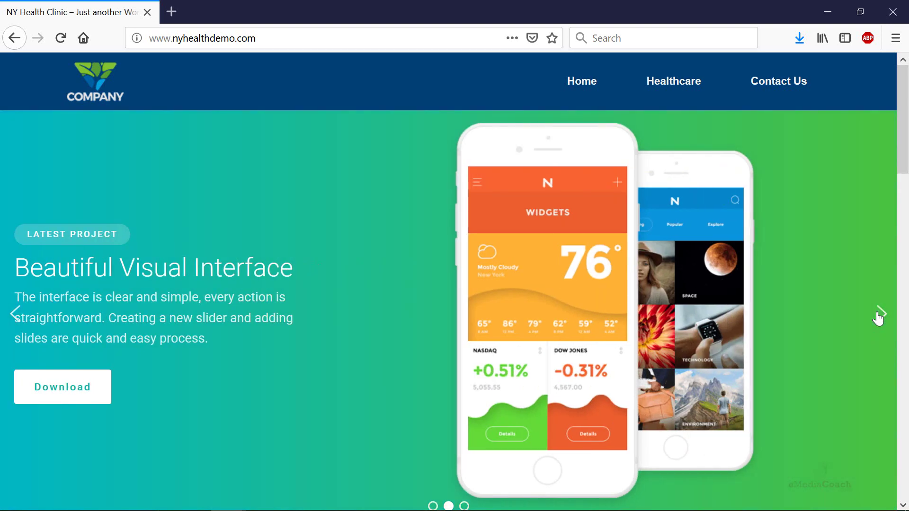
click(878, 316)
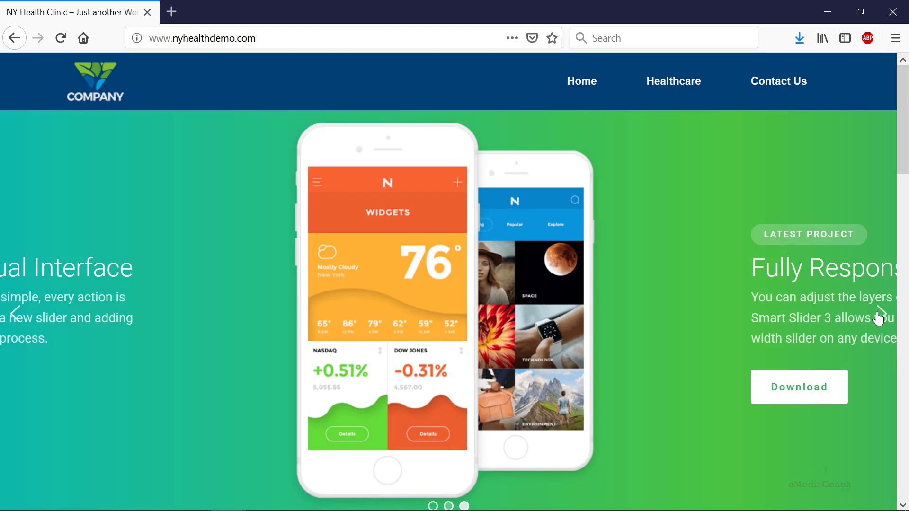
click(878, 316)
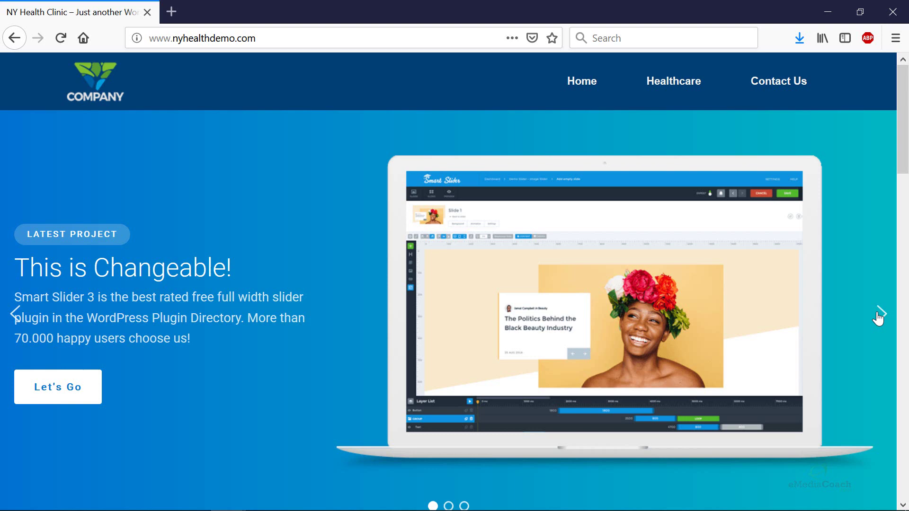
scroll(876, 316, down, 10)
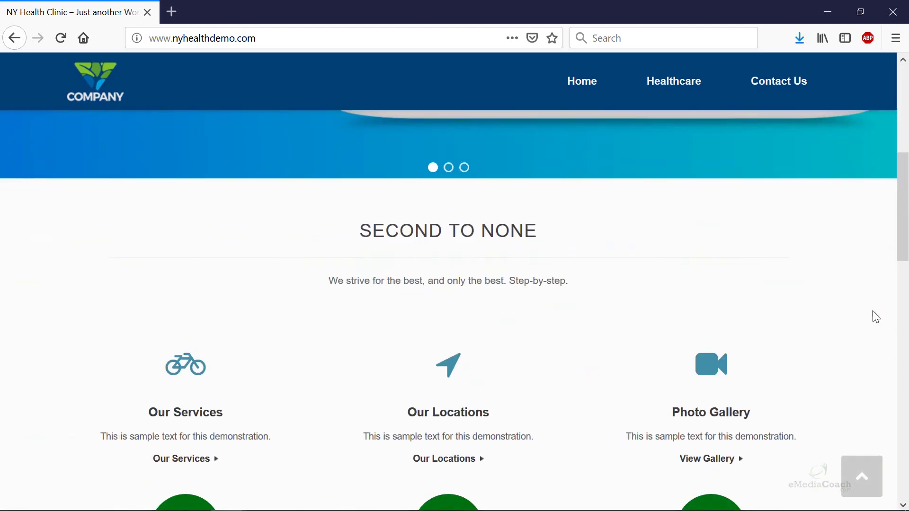
scroll(874, 317, down, 3)
scroll(871, 316, up, 12)
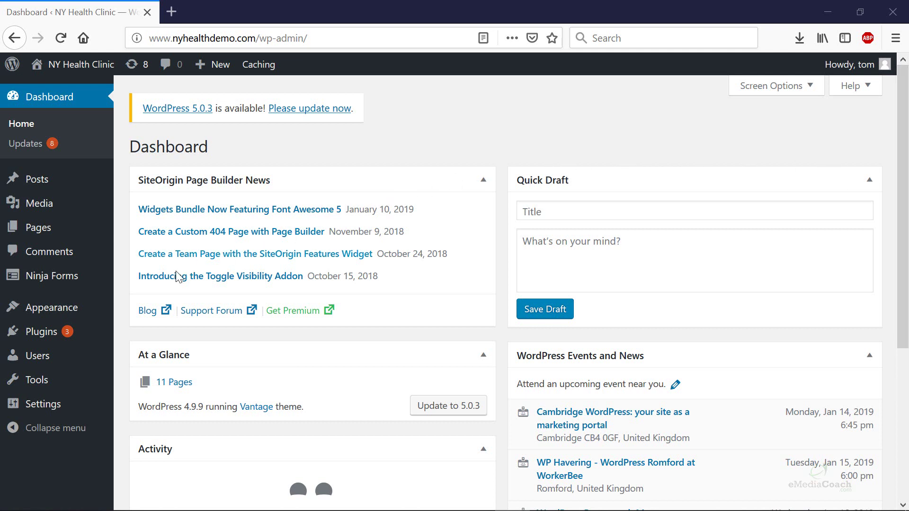
- Search the Add New plugins directory for 'smart slider 3'
mouse_move(40, 334)
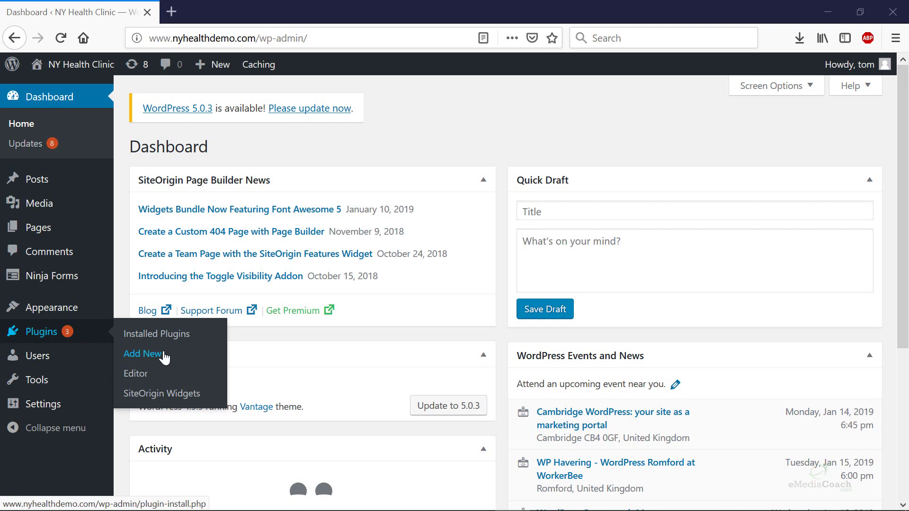
click(142, 354)
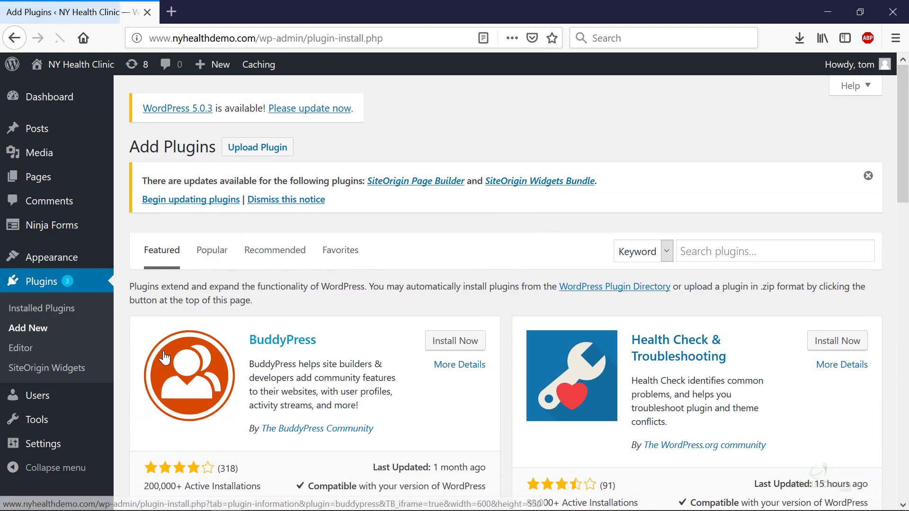
click(709, 246)
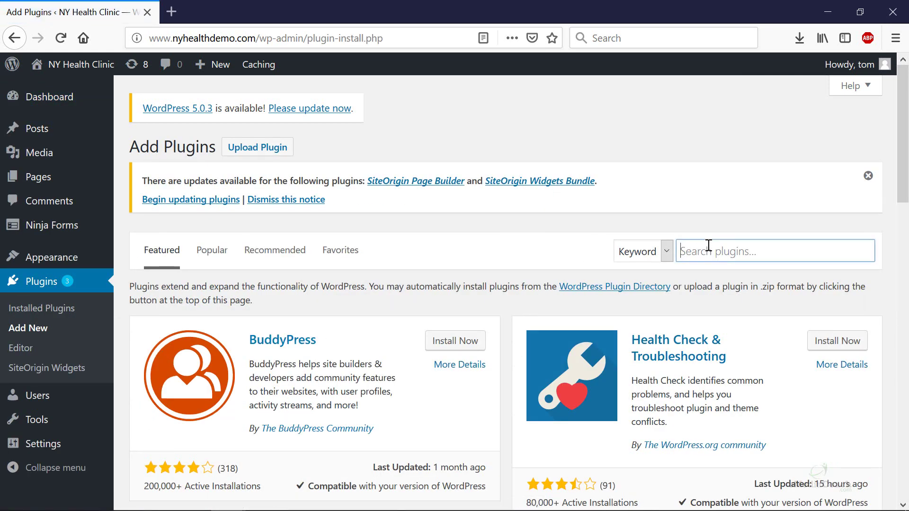
text(smart slider 3)
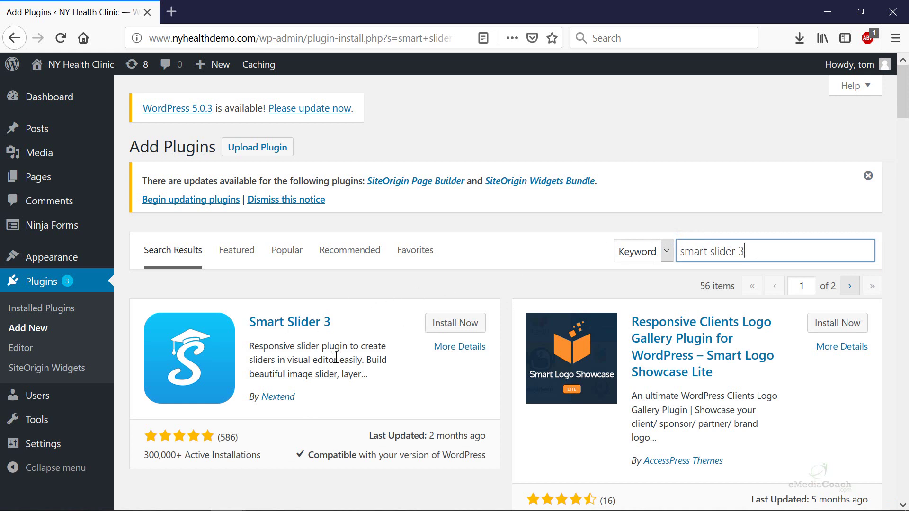
- Install and activate the Smart Slider 3 plugin
click(468, 327)
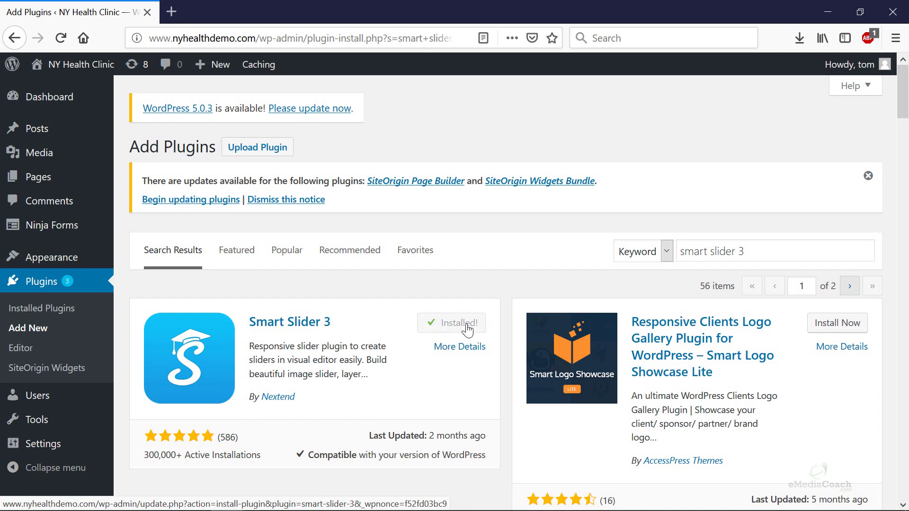
click(451, 326)
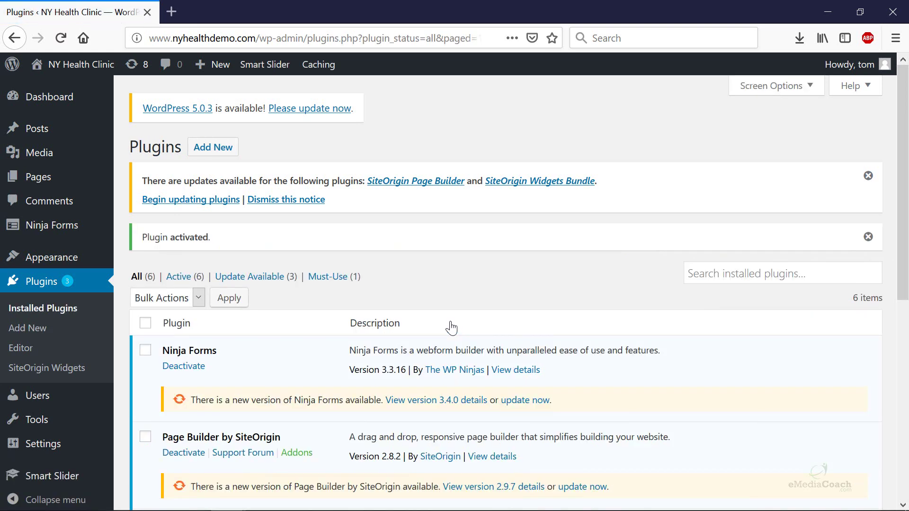
scroll(380, 338, down, 6)
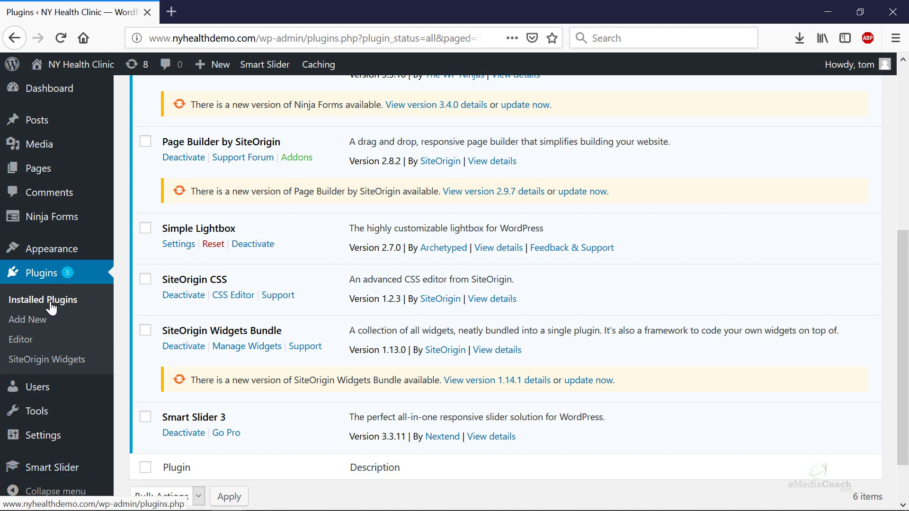
- On the Smart Slider dashboard, dismiss the New Slider dialog, then open the Template Library
click(73, 469)
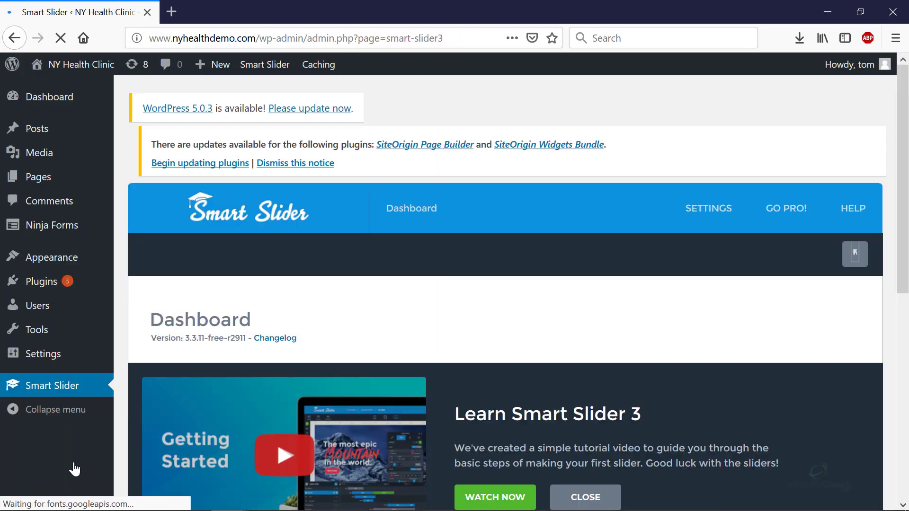
scroll(609, 314, down, 6)
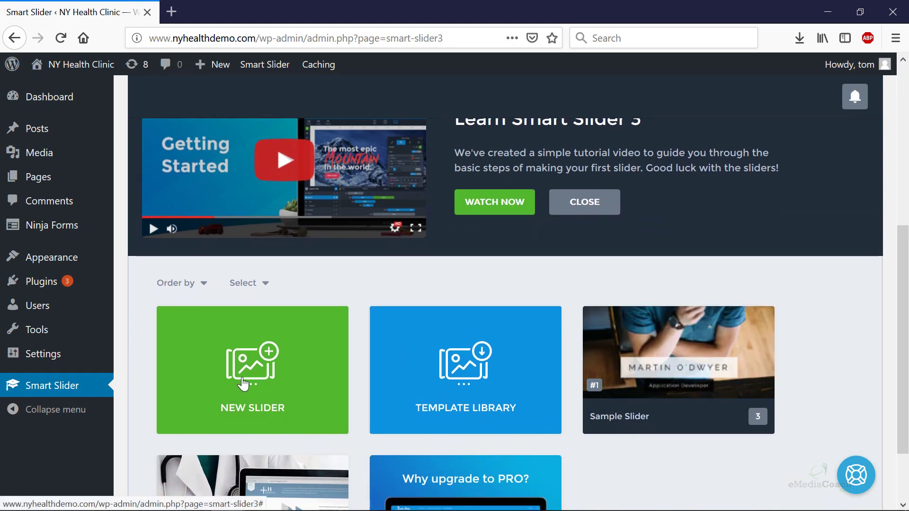
click(244, 365)
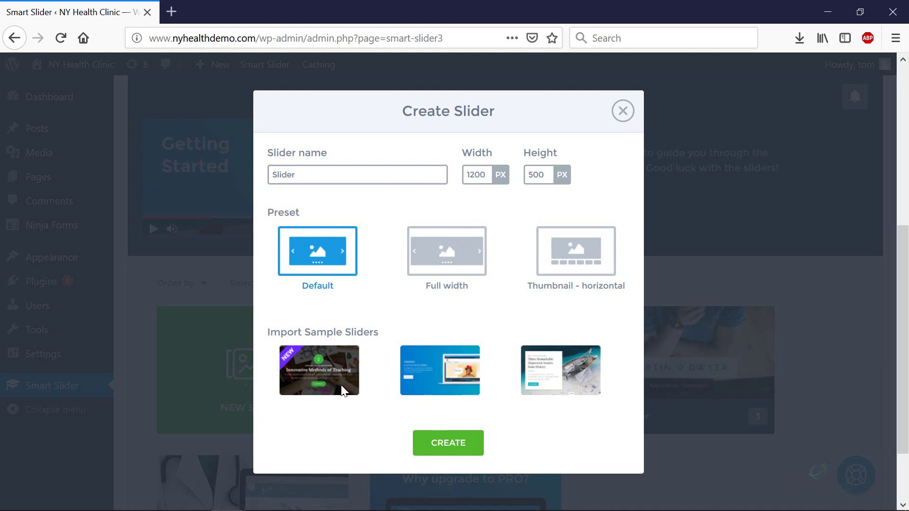
click(623, 112)
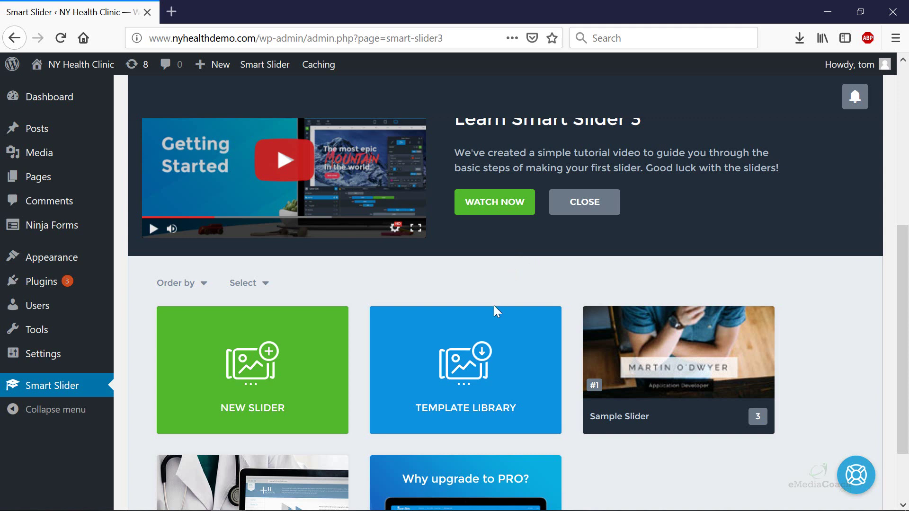
scroll(493, 305, down, 2)
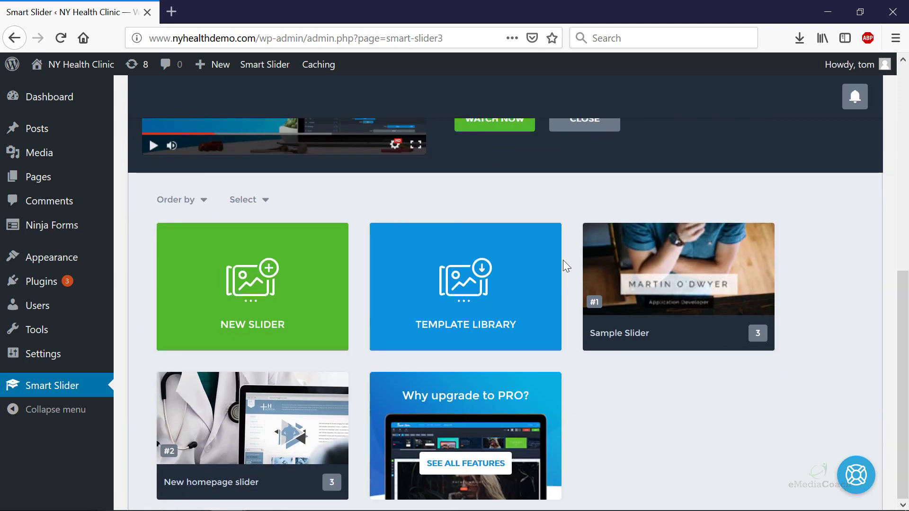
click(450, 299)
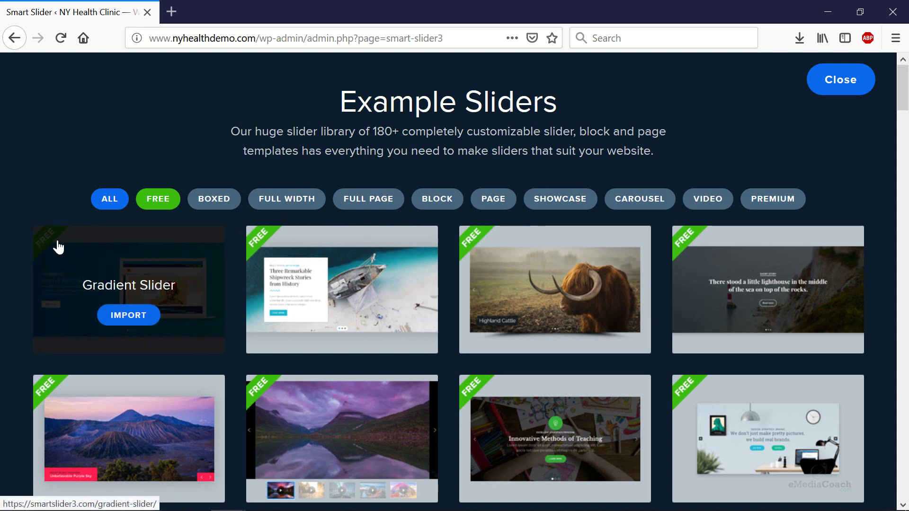
- Filter to premium example sliders, preview the Layer Slider demo, then close it
click(759, 201)
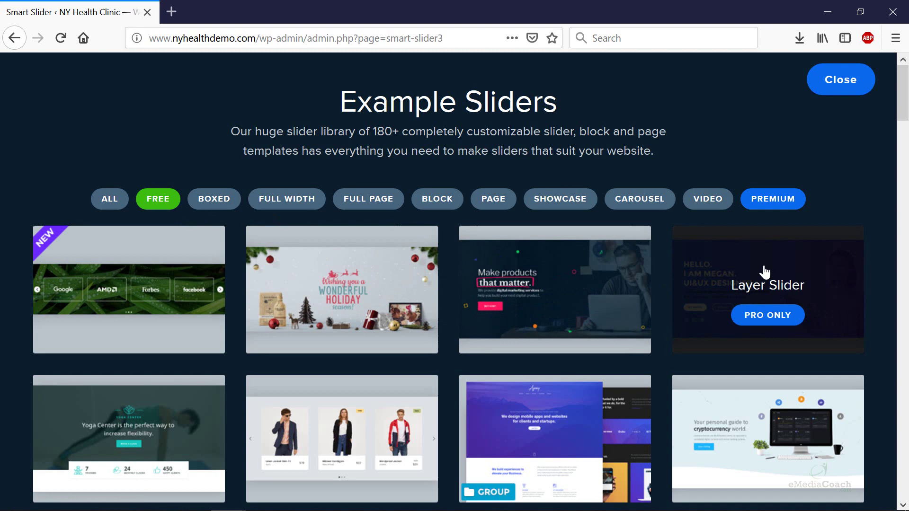
click(763, 270)
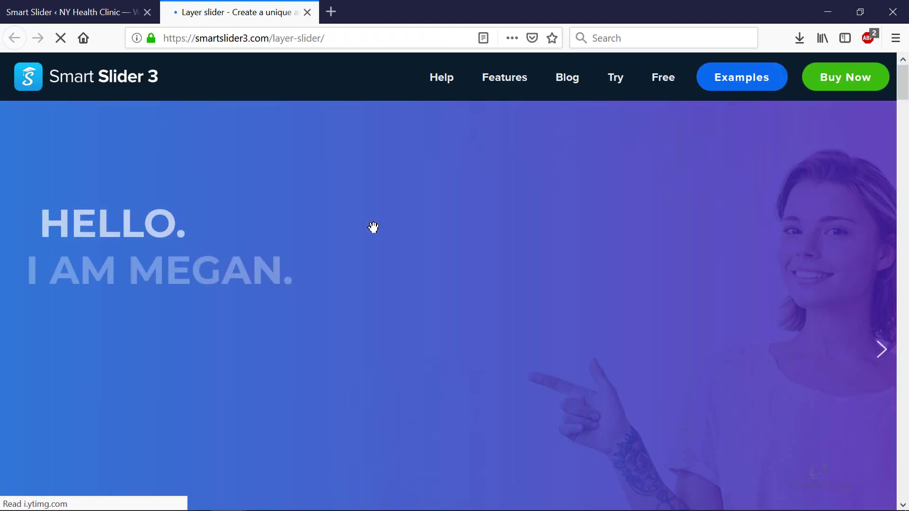
scroll(414, 225, down, 5)
scroll(414, 225, up, 5)
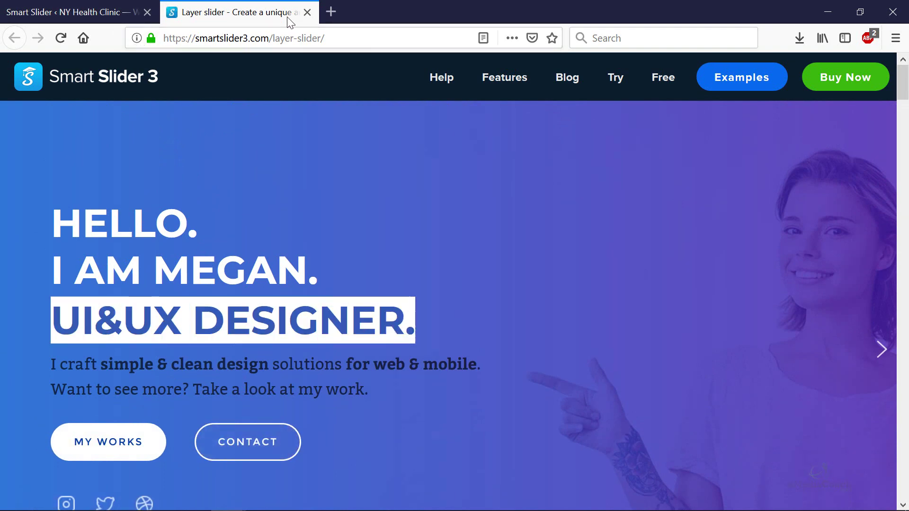
click(307, 13)
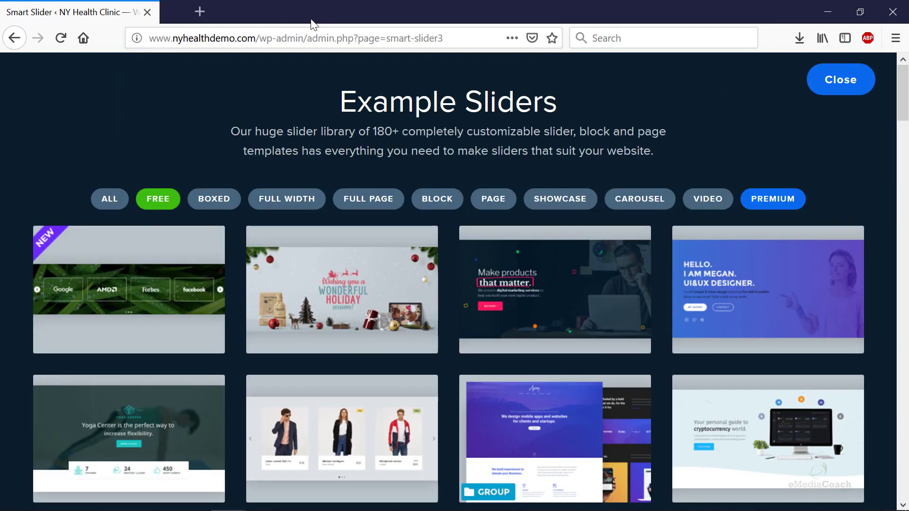
- Switch the gallery to free example sliders and browse them
click(167, 205)
scroll(186, 203, down, 3)
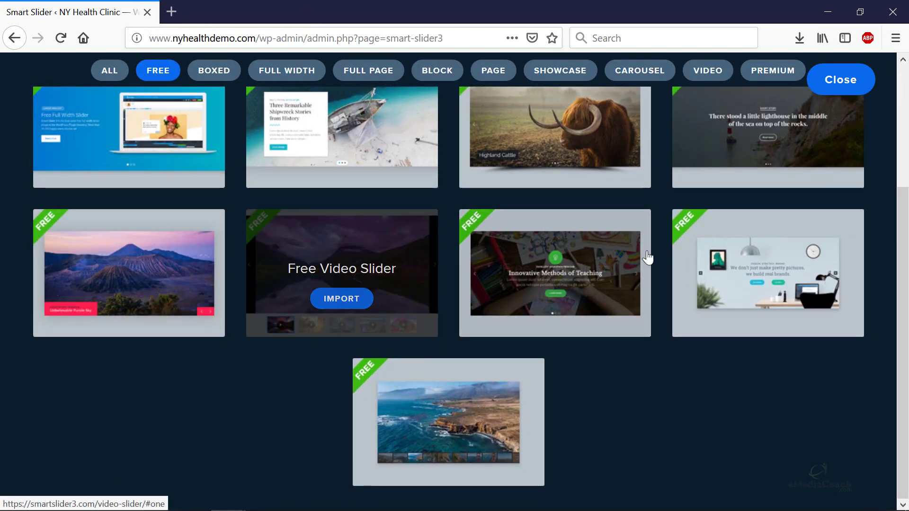
scroll(291, 384, up, 3)
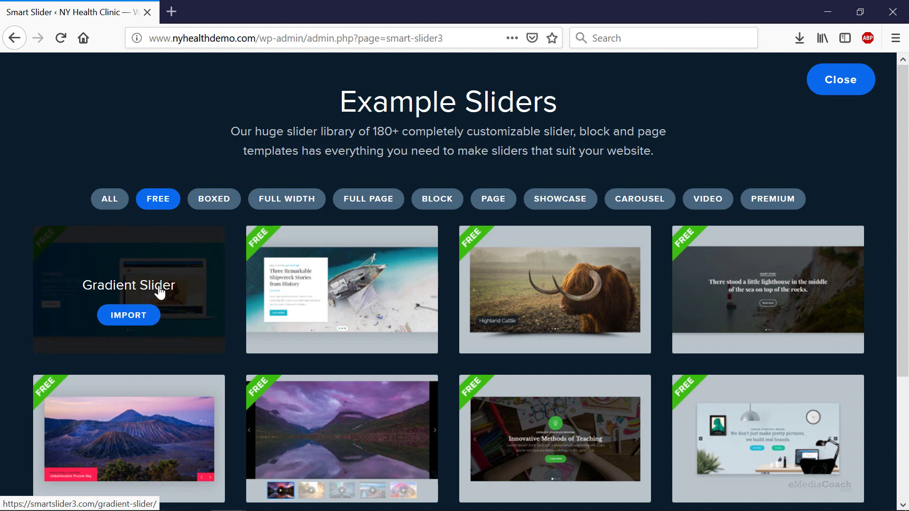
- Preview the Gradient Slider demo, step through its slides, then close its tab
click(155, 273)
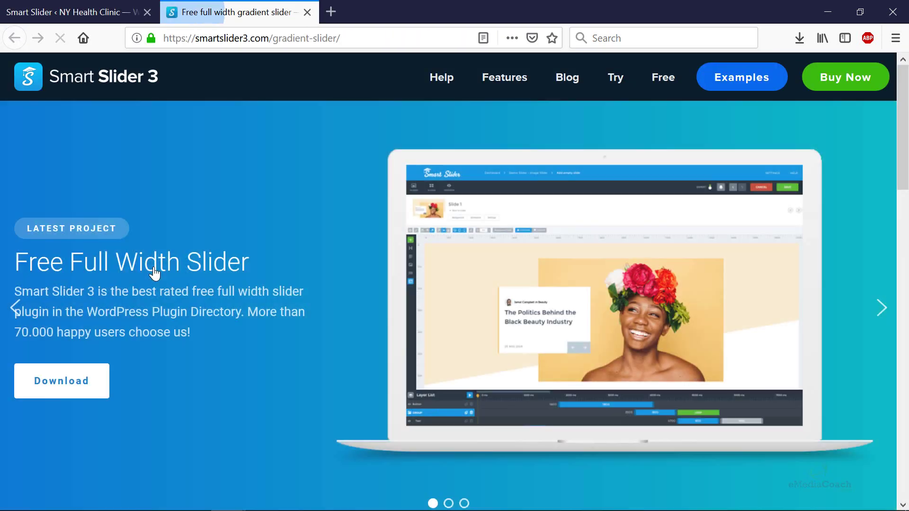
scroll(819, 251, down, 2)
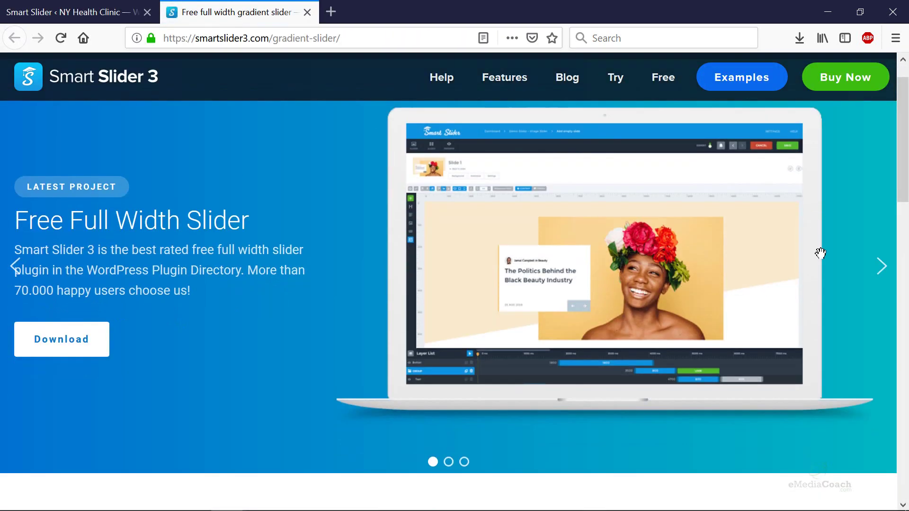
scroll(852, 341, up, 2)
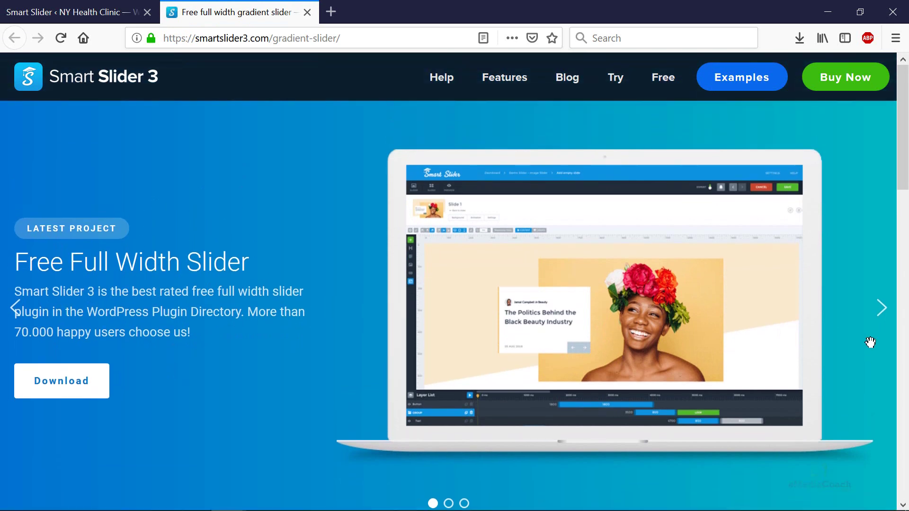
click(881, 308)
click(882, 308)
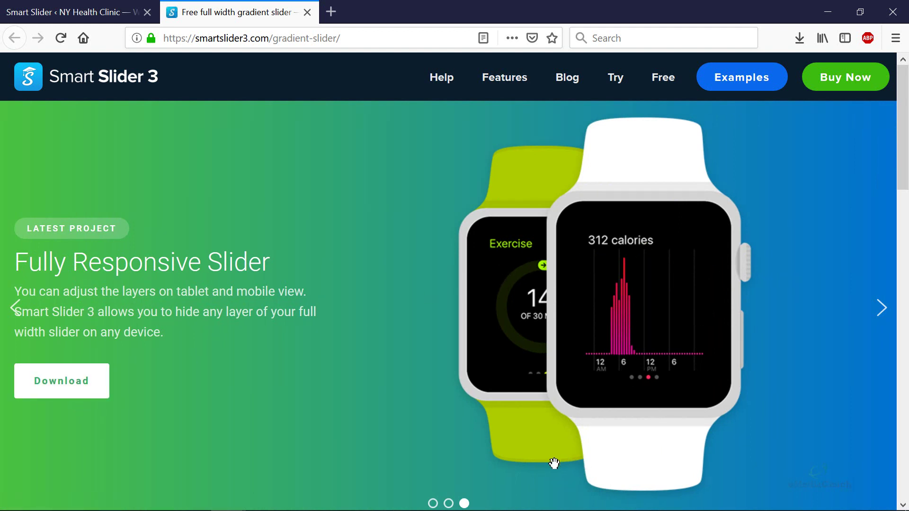
scroll(554, 464, down, 2)
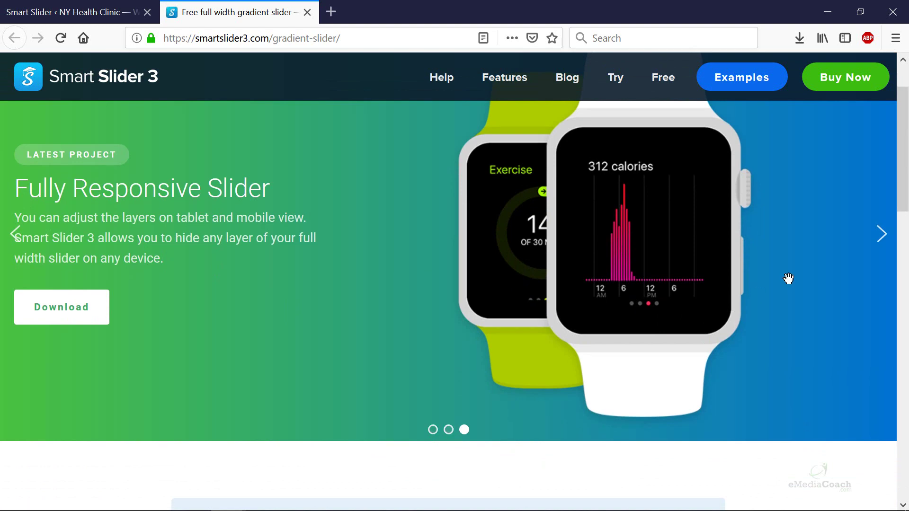
click(881, 234)
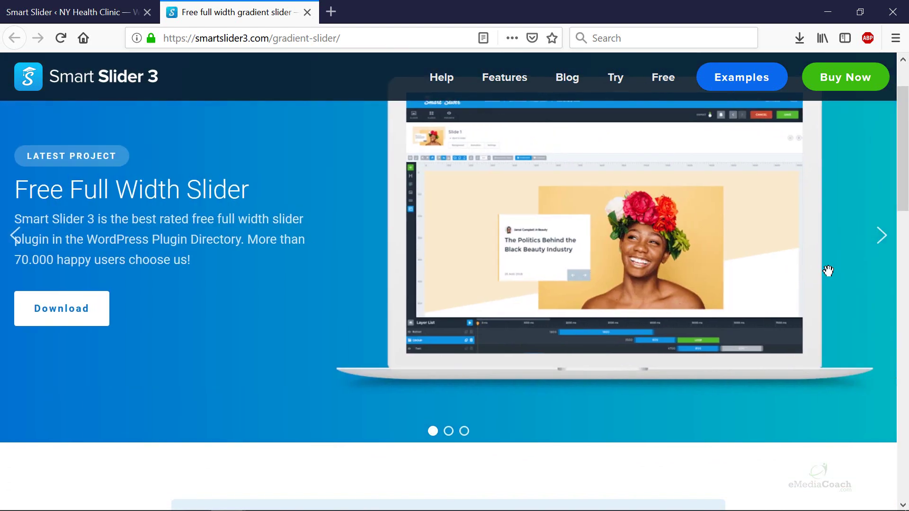
scroll(639, 265, up, 2)
middle_click(241, 15)
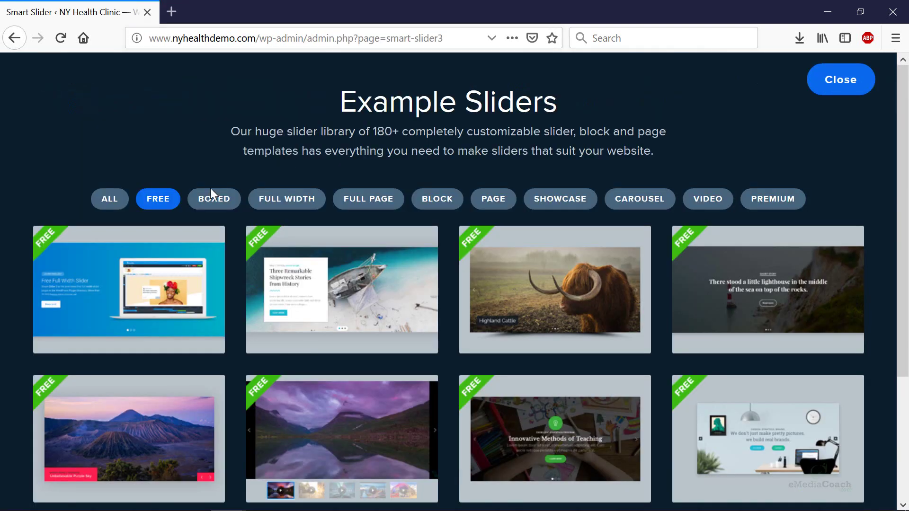
- Import the Gradient Slider template, dismiss the newsletter popup, and save the slider
mouse_move(122, 284)
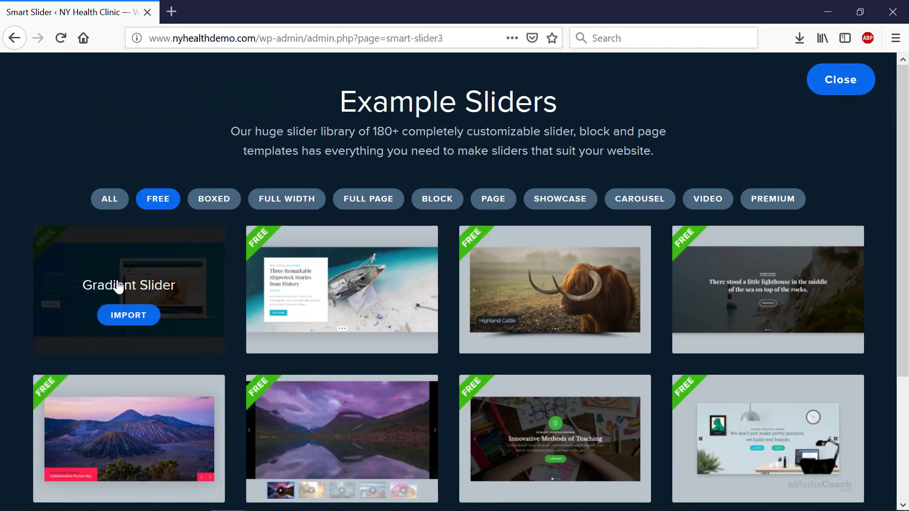
click(130, 318)
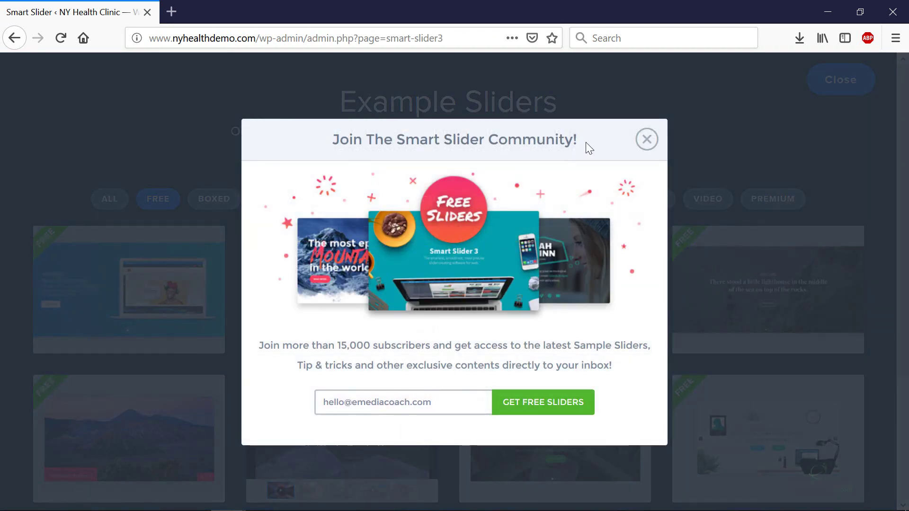
click(643, 143)
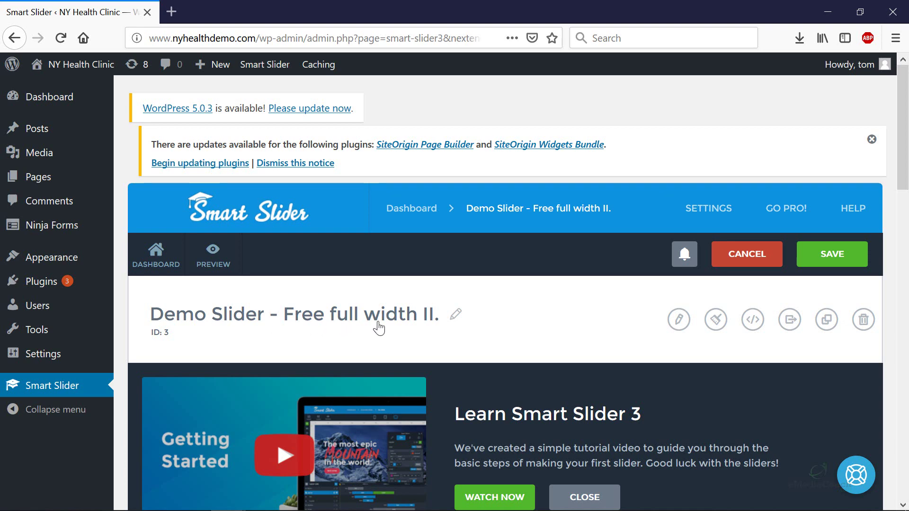
scroll(386, 326, down, 6)
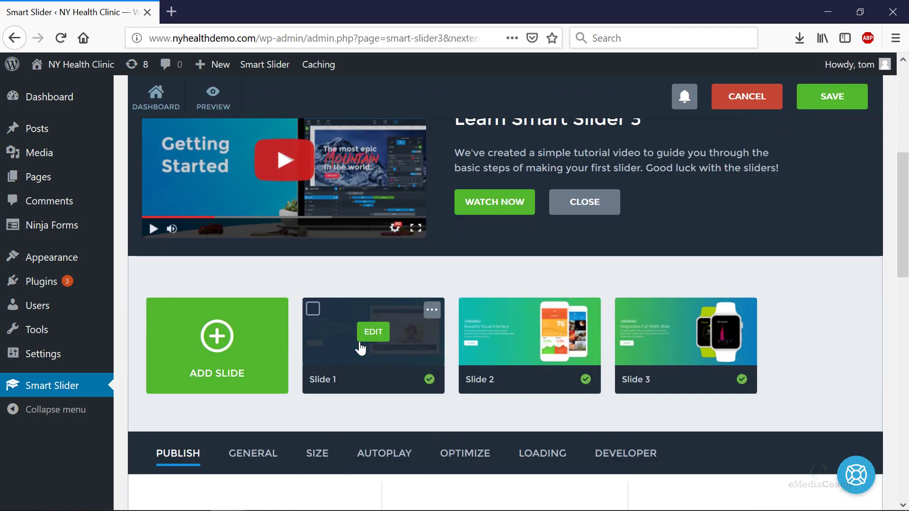
scroll(286, 353, down, 2)
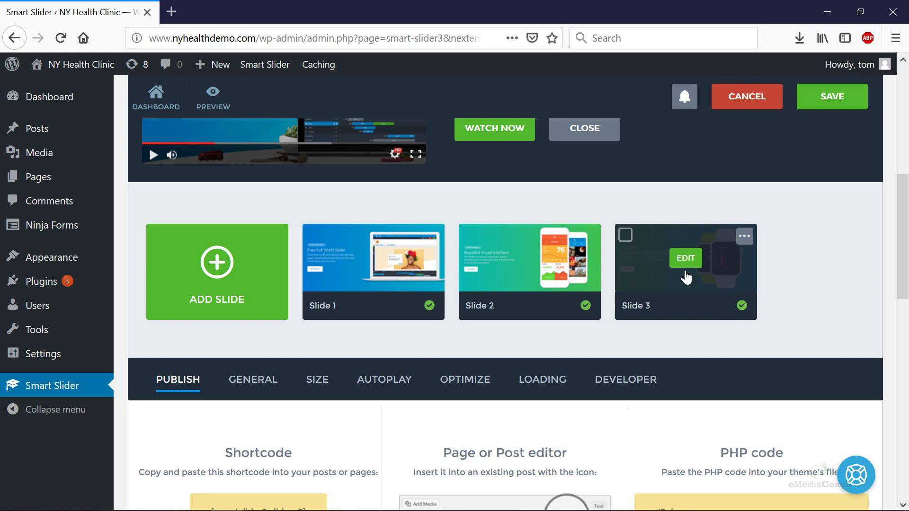
click(831, 100)
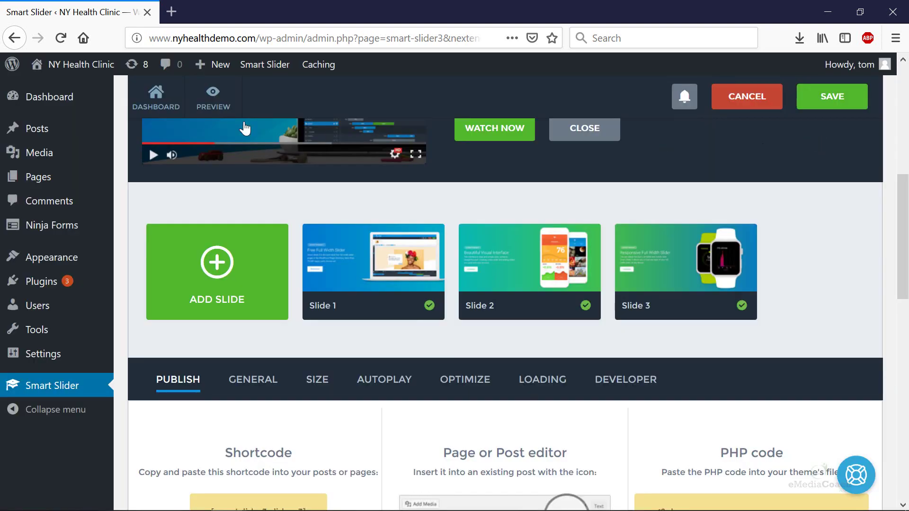
- Open the live site in a new tab, reload its home page, and return to the editor
mouse_move(75, 66)
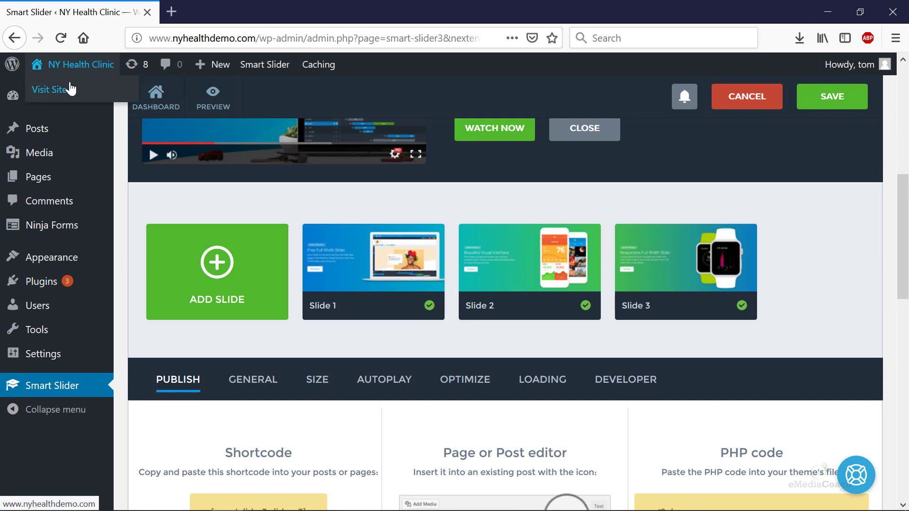
right_click(69, 86)
click(114, 93)
click(220, 20)
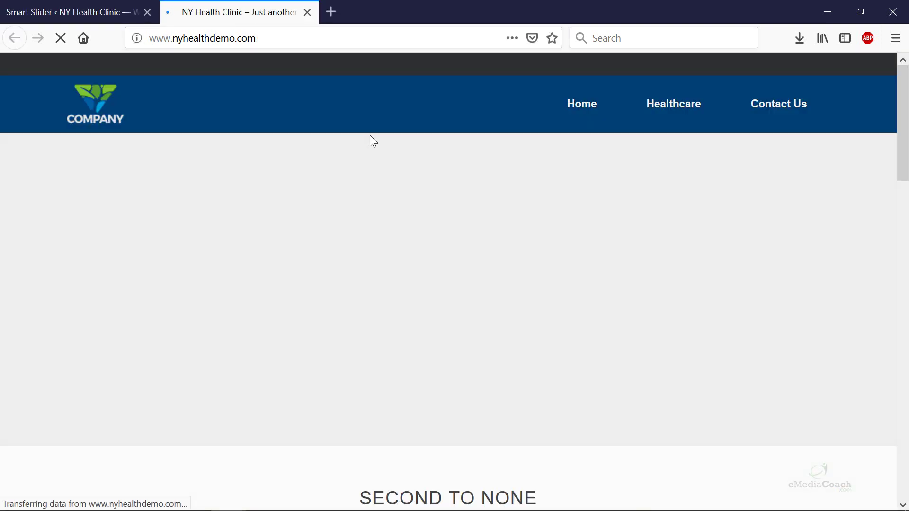
key(F5)
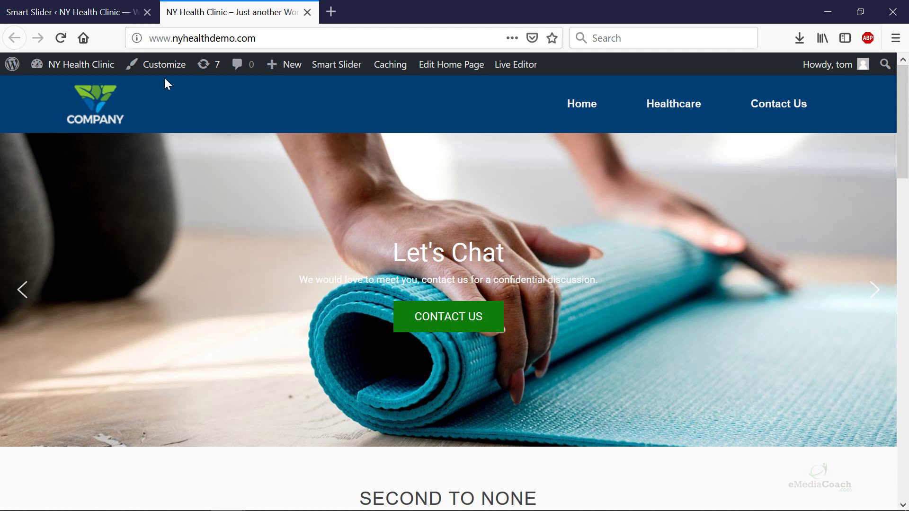
click(87, 18)
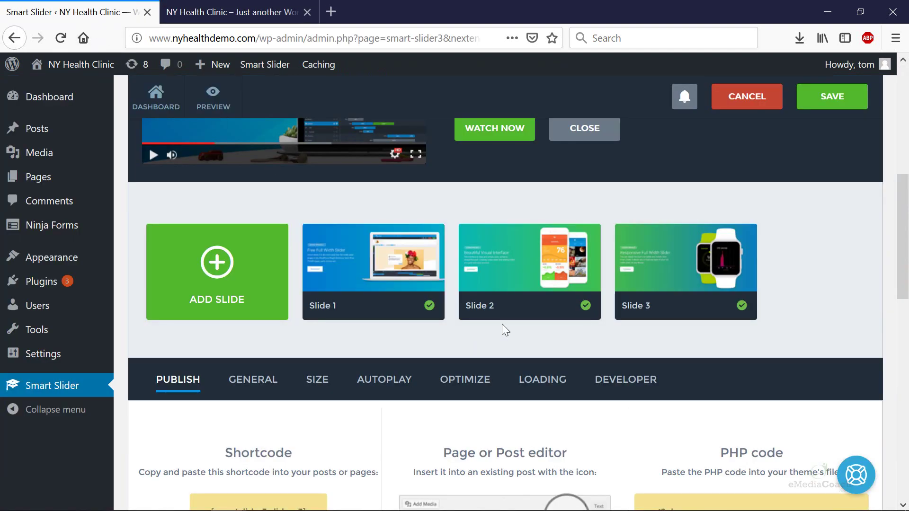
- Copy the shortcode [smartslider3 slider=3] from the Publish section
scroll(505, 330, down, 8)
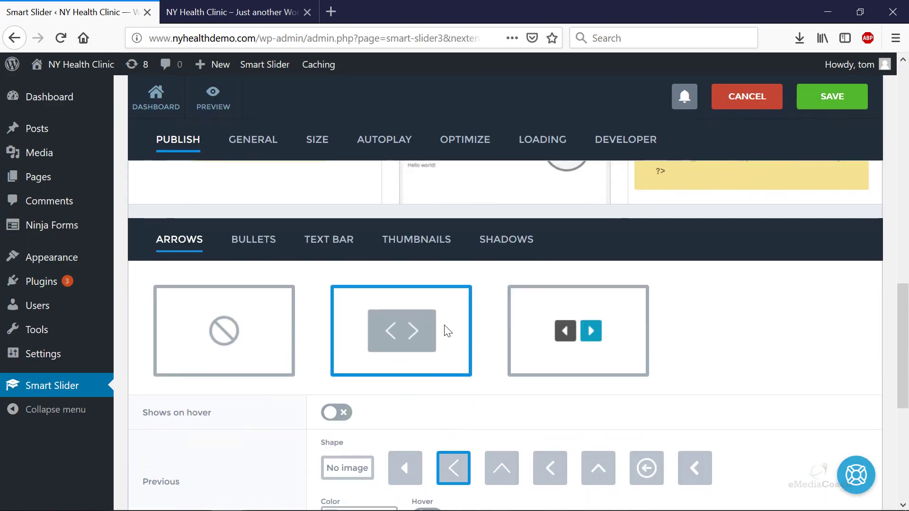
scroll(444, 327, up, 6)
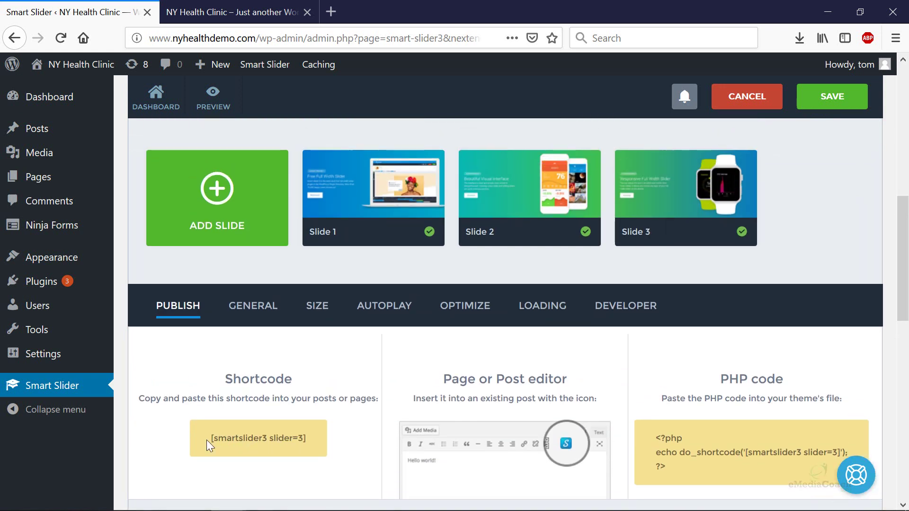
drag(208, 439, 308, 436)
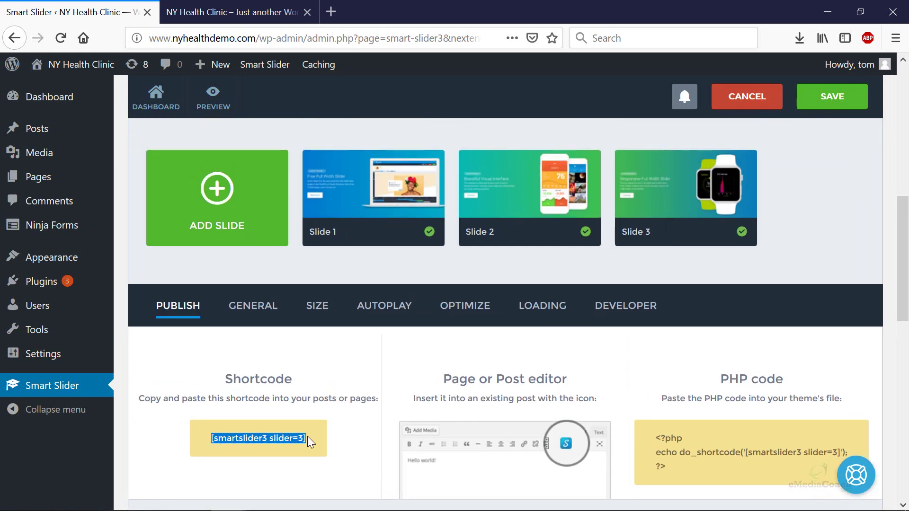
right_click(283, 440)
click(325, 352)
- Check the live home page, which still shows the original slider, then return to the admin
click(246, 13)
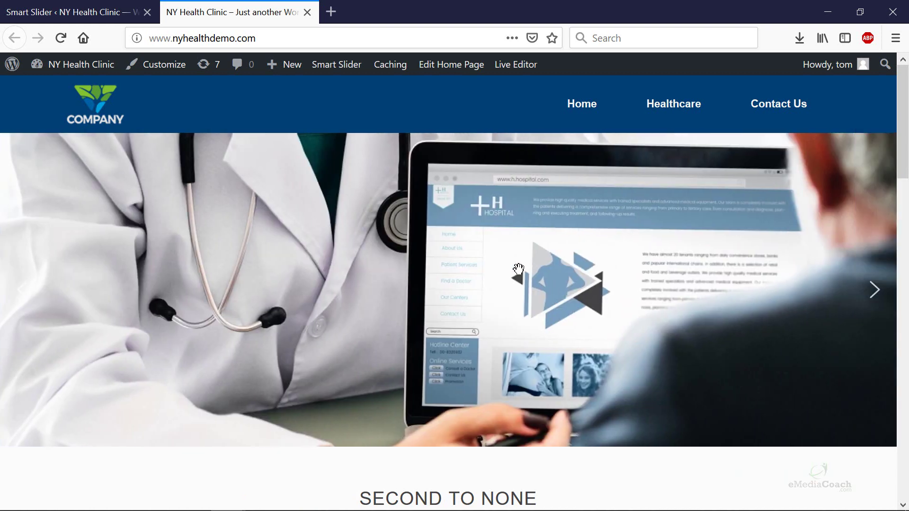
scroll(520, 269, down, 5)
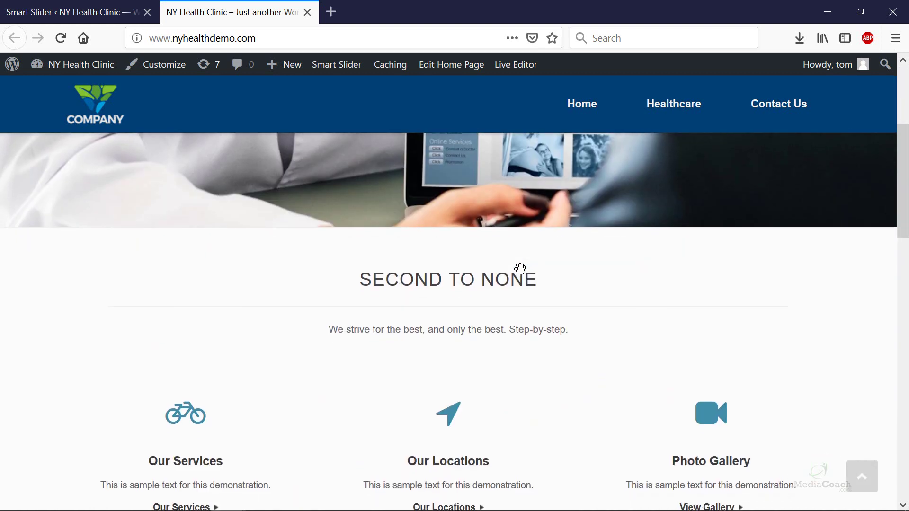
scroll(519, 270, up, 5)
click(94, 12)
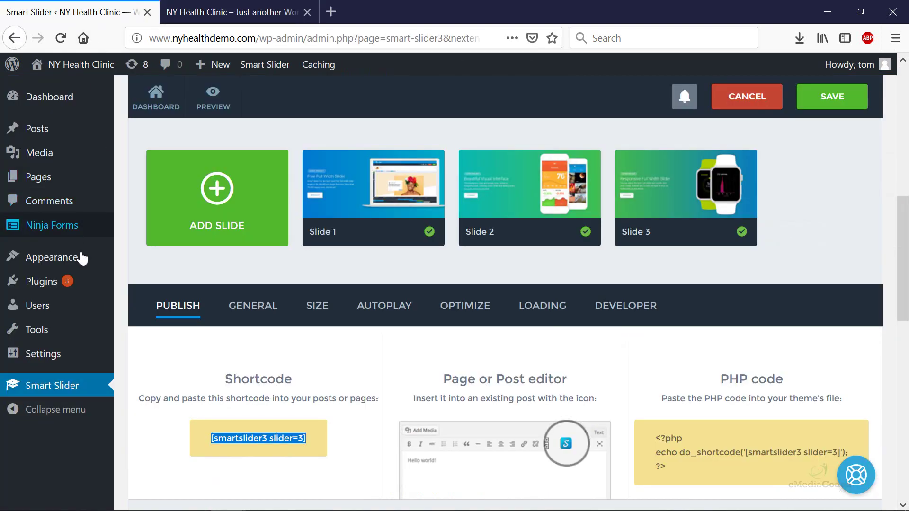
- Open the theme Customizer in a new tab and go to Theme Settings > Home
mouse_move(78, 263)
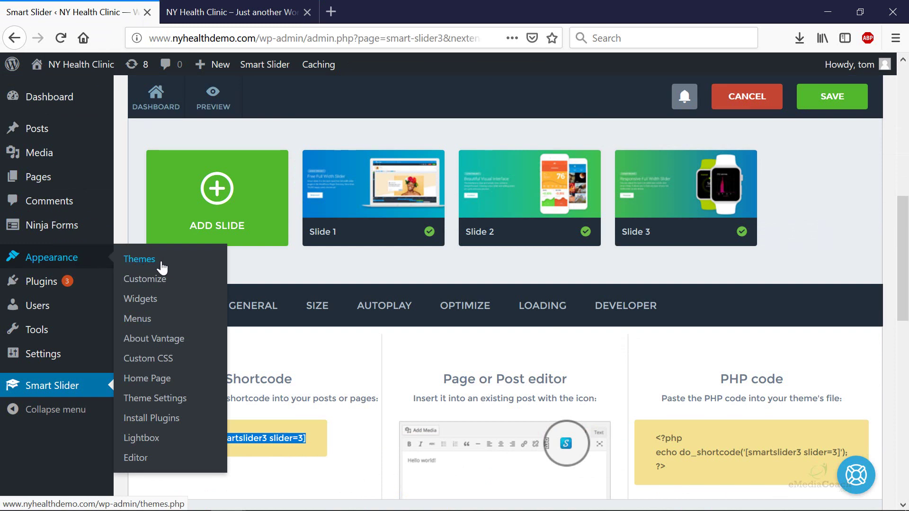
middle_click(150, 280)
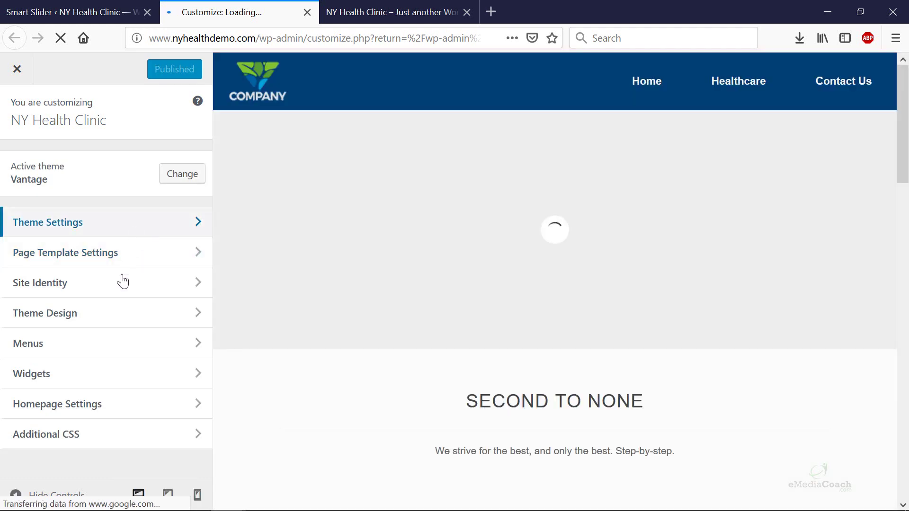
click(95, 222)
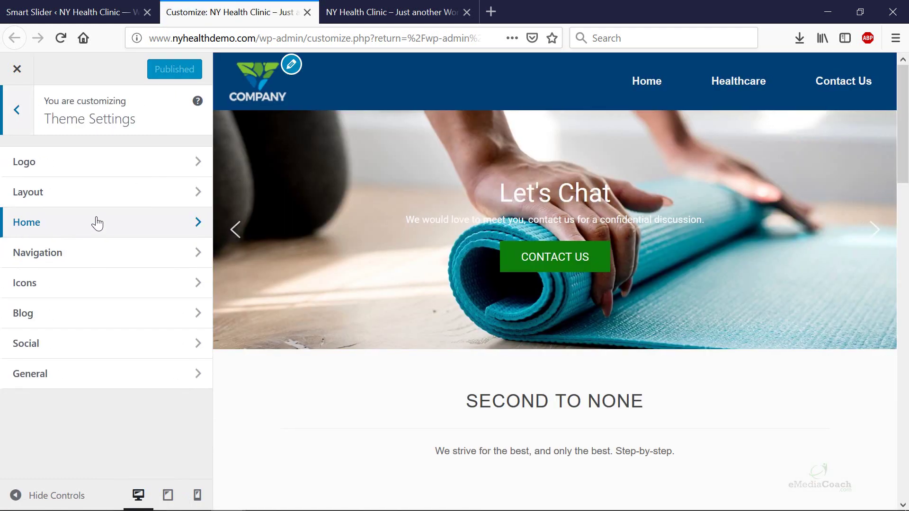
click(97, 222)
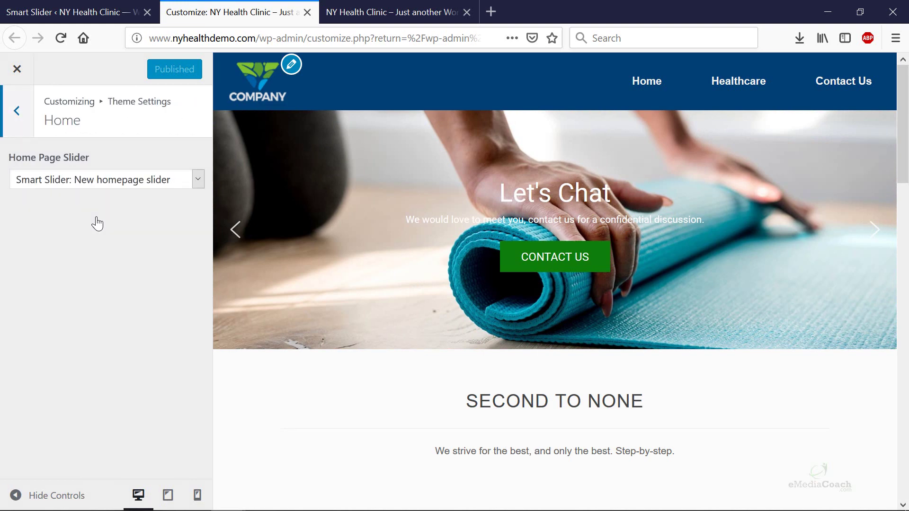
- Set Home Page Slider to Demo Slider - Free full width II., publish, and view the site
click(111, 186)
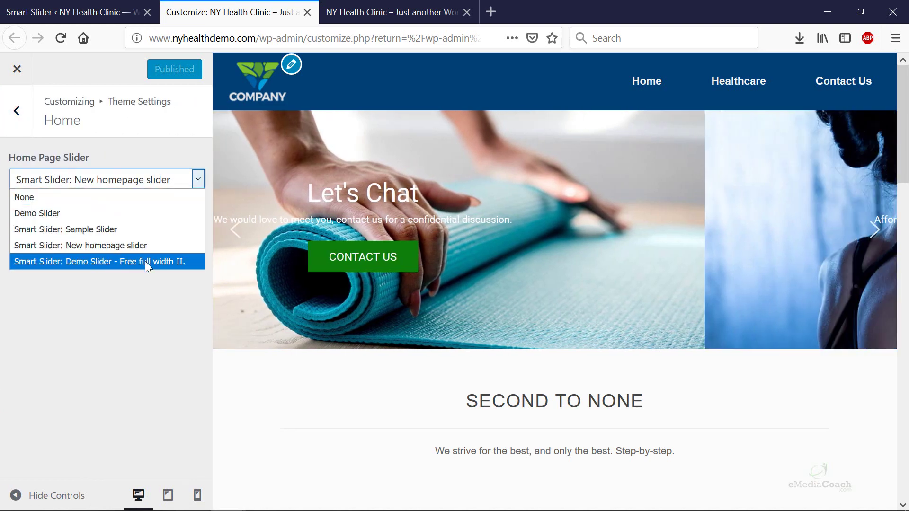
click(145, 261)
click(160, 75)
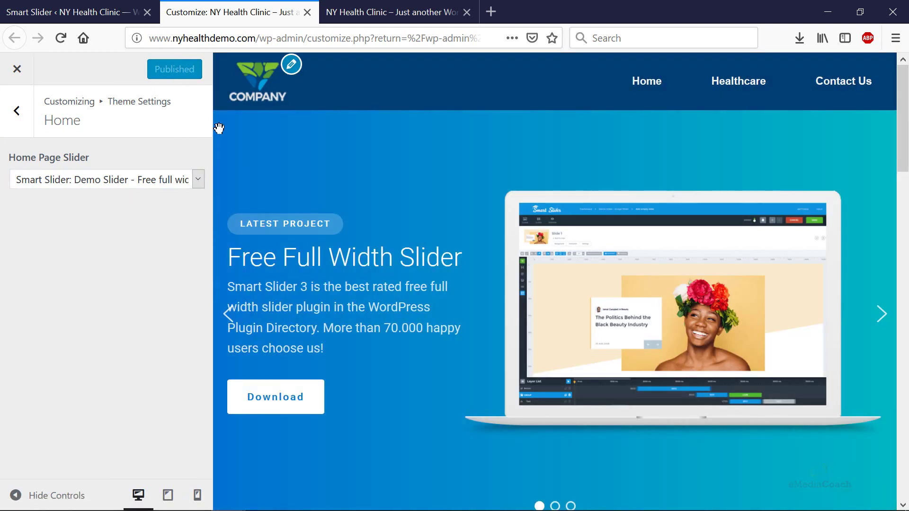
click(382, 11)
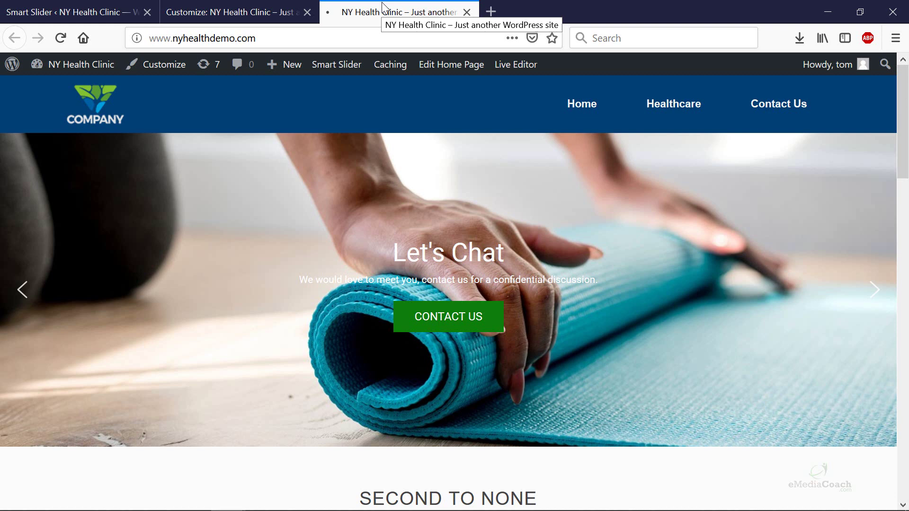
key(F5)
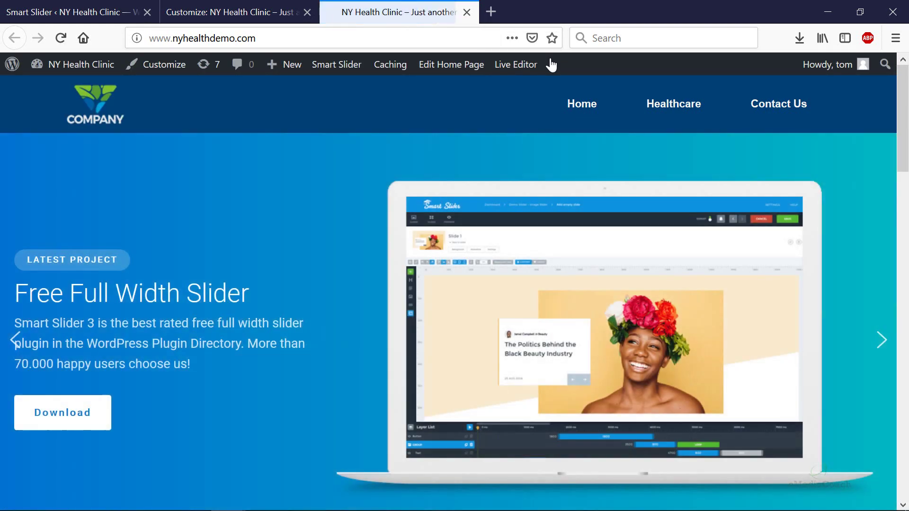
click(119, 10)
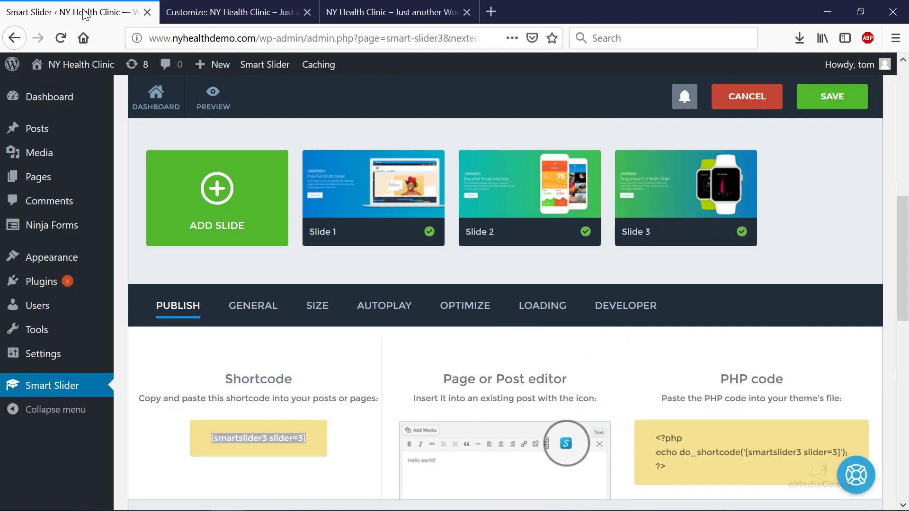
scroll(305, 413, down, 2)
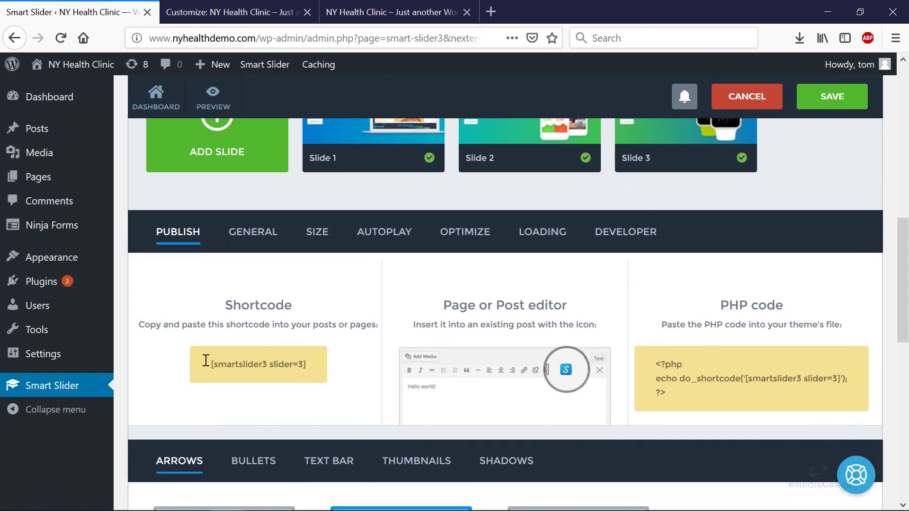
click(379, 5)
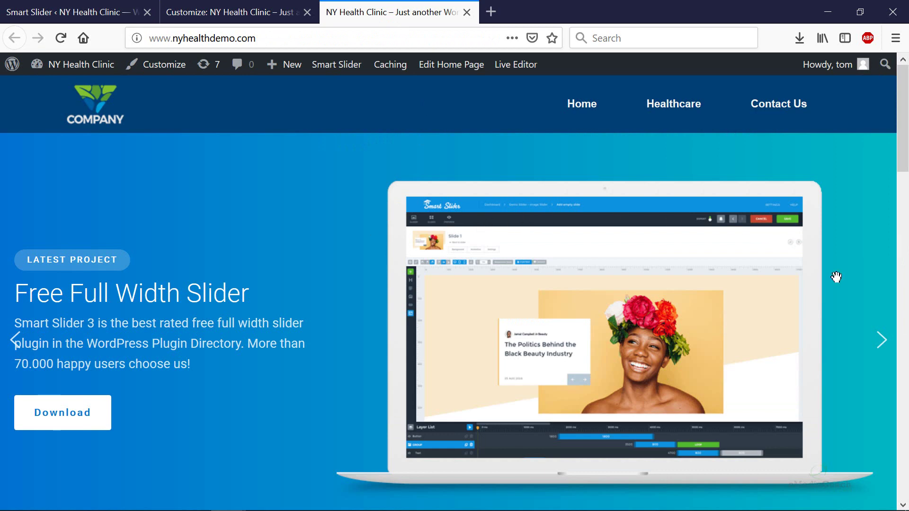
click(882, 341)
click(882, 341)
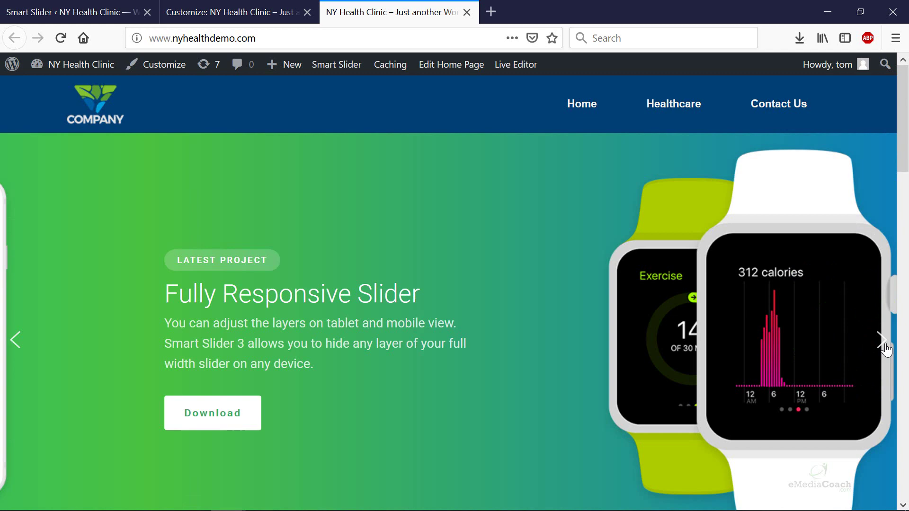
scroll(885, 344, down, 3)
scroll(884, 342, up, 3)
click(882, 341)
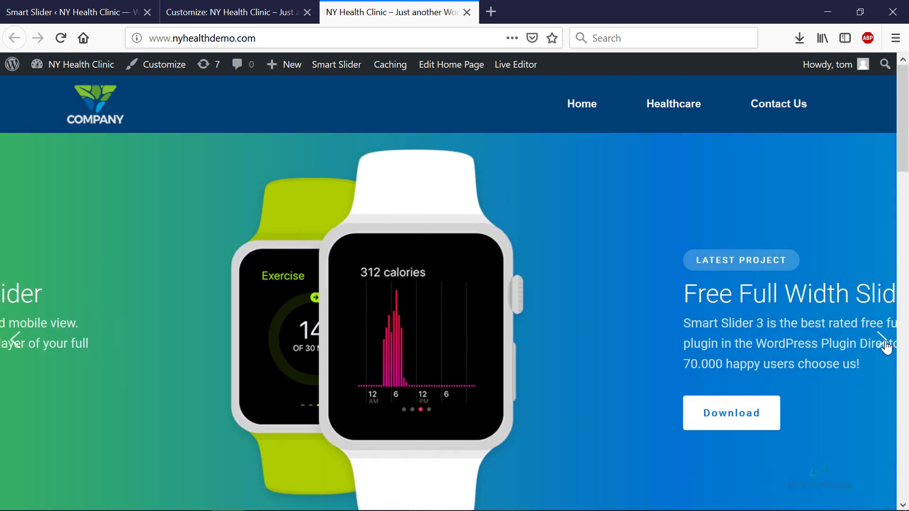
click(882, 344)
- Return to the admin tab and open the Smart Slider dashboard
click(88, 11)
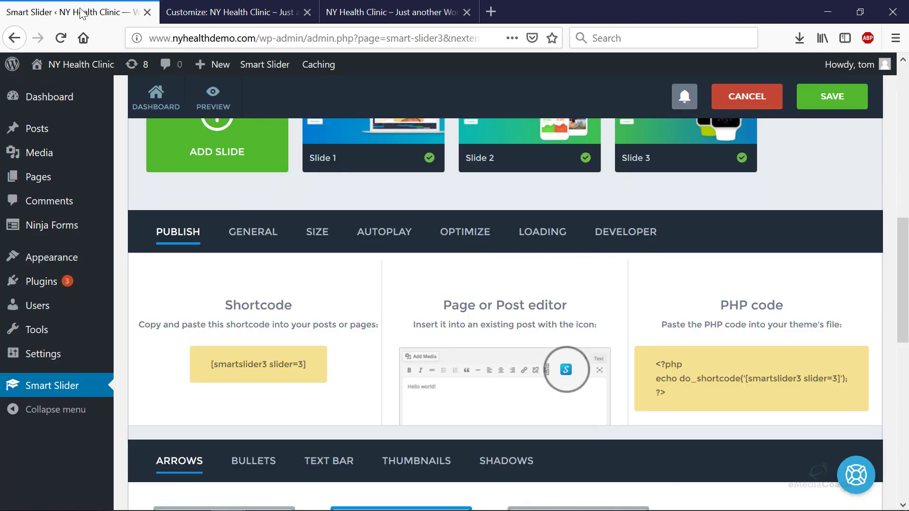
scroll(557, 276, up, 6)
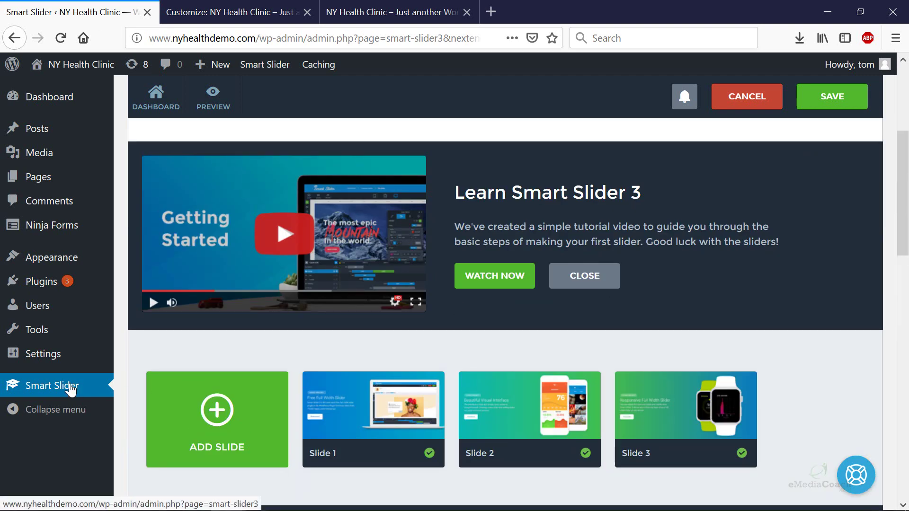
click(49, 387)
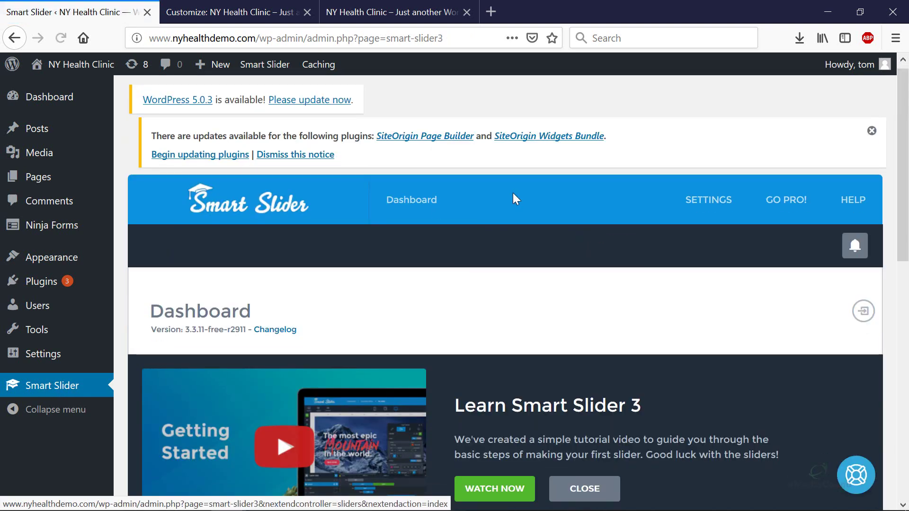
- Open Demo Slider - Free full width II. in the editor and look over its three slides
scroll(513, 197, down, 3)
scroll(530, 176, down, 4)
scroll(454, 187, up, 7)
scroll(529, 189, down, 8)
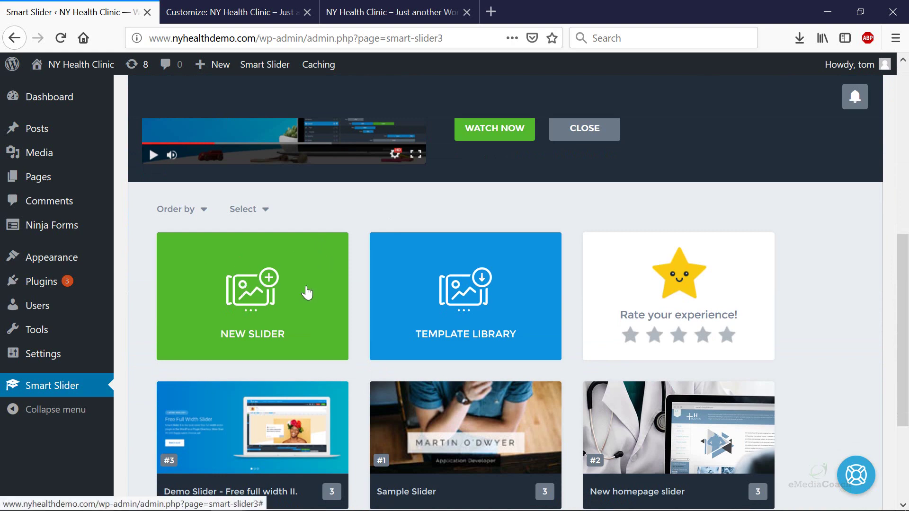
scroll(491, 197, down, 3)
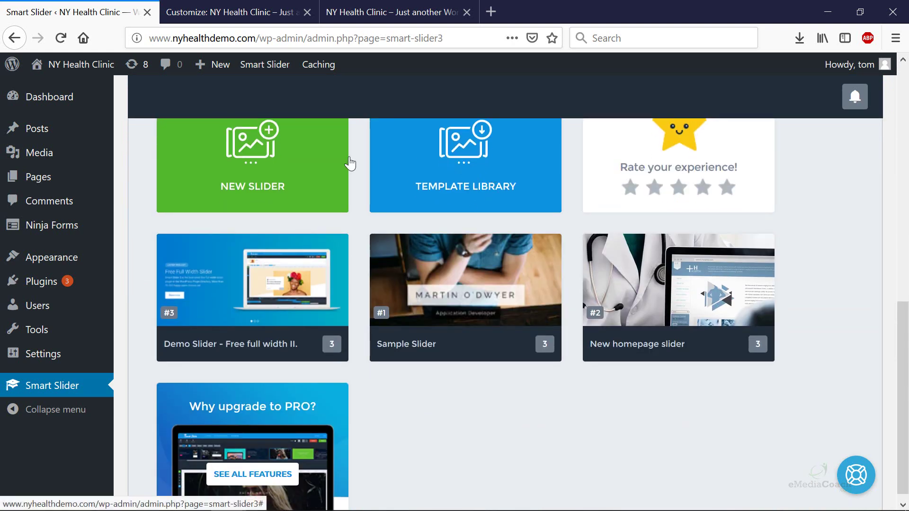
mouse_move(261, 268)
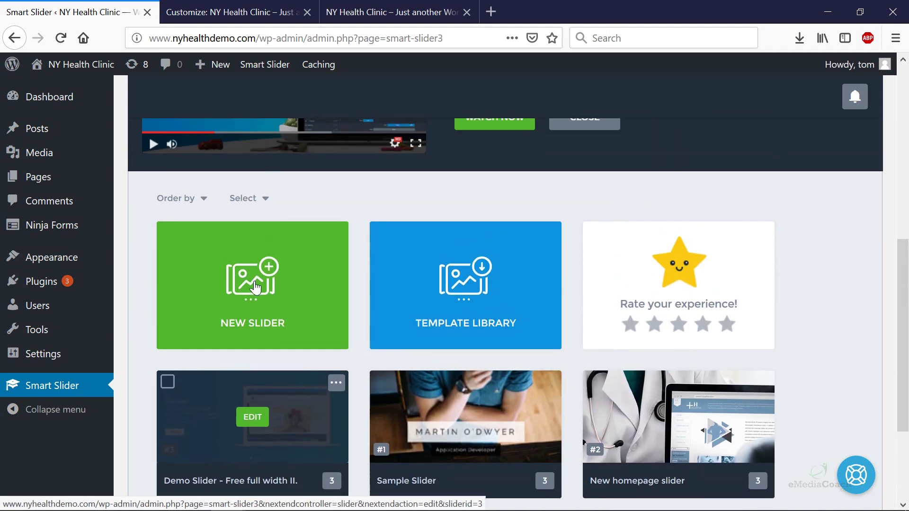
click(252, 417)
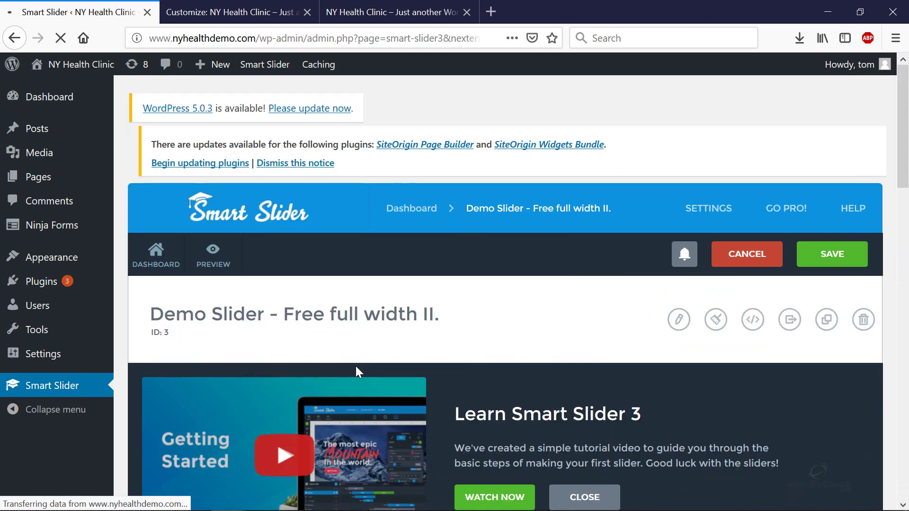
scroll(414, 312, down, 7)
scroll(151, 307, down, 4)
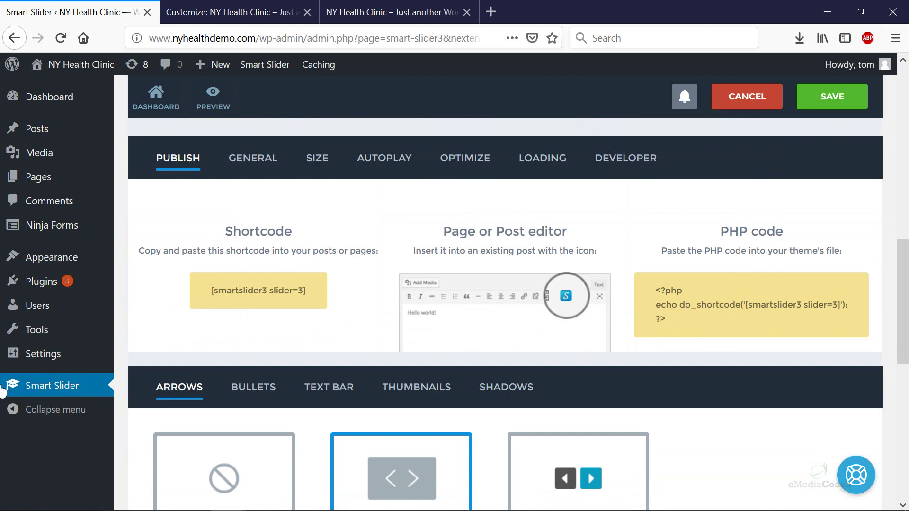
scroll(349, 305, up, 4)
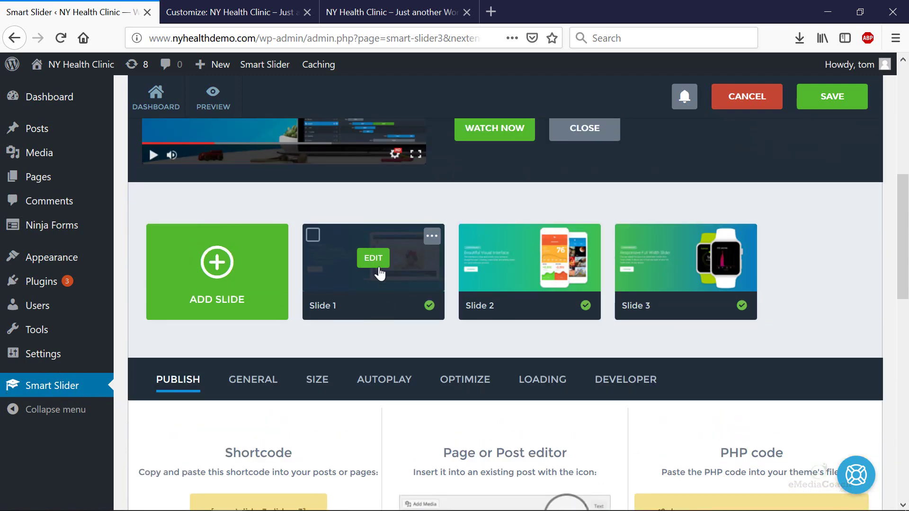
- Open Slide 1 in the slide editor
click(374, 264)
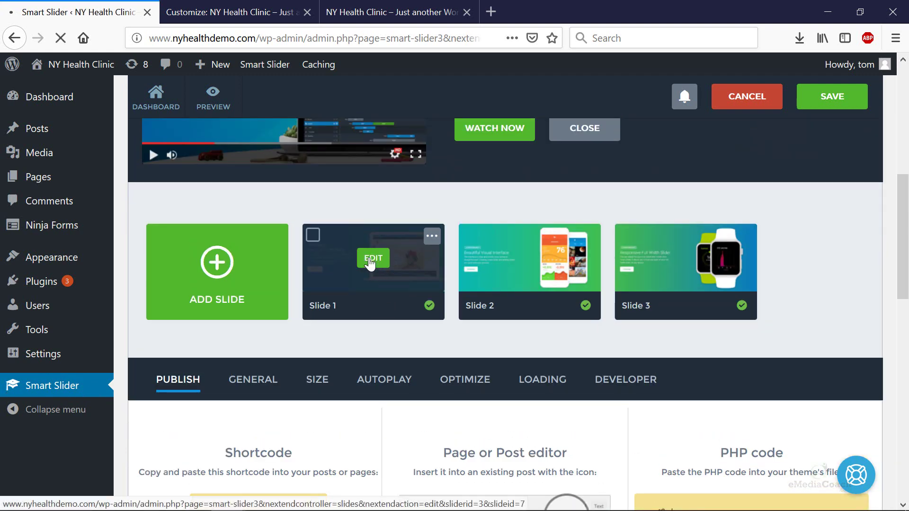
scroll(355, 262, down, 5)
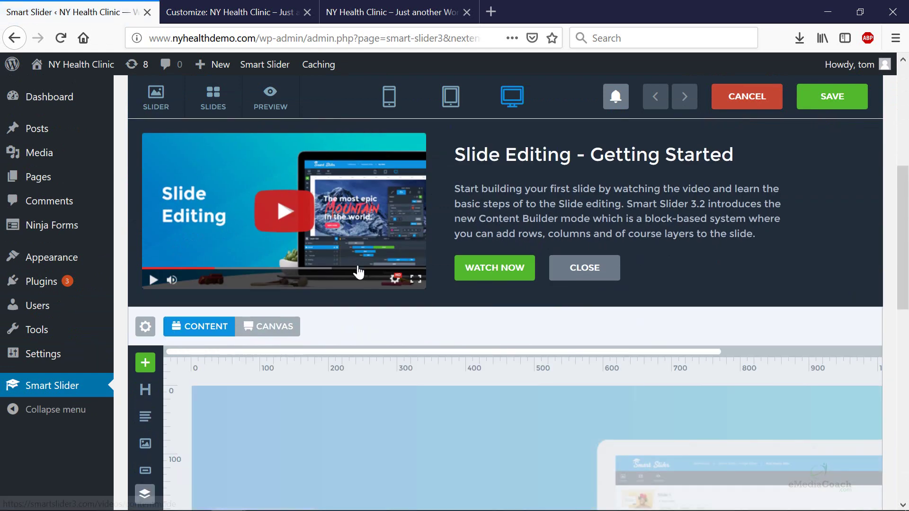
scroll(358, 272, down, 5)
- Replace the main heading text 'Free Full Width Slider' with 'This is Changeable!'
click(307, 261)
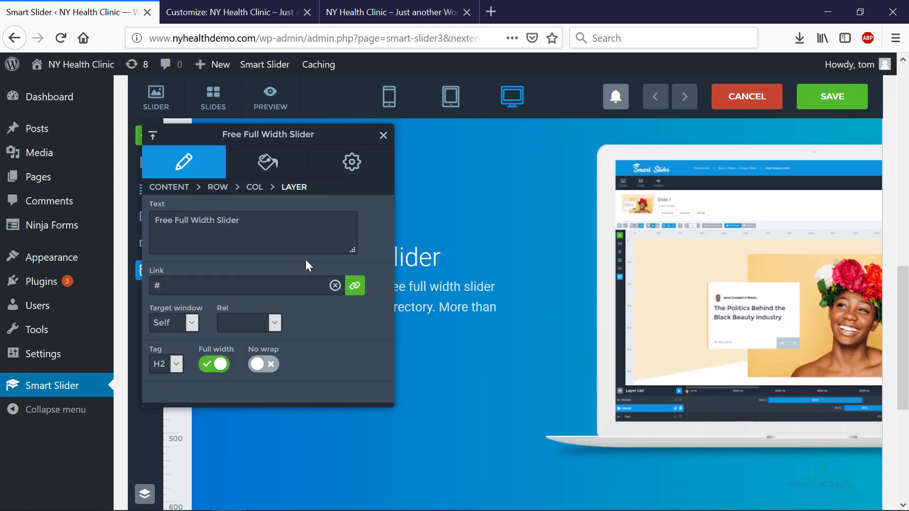
triple_click(240, 224)
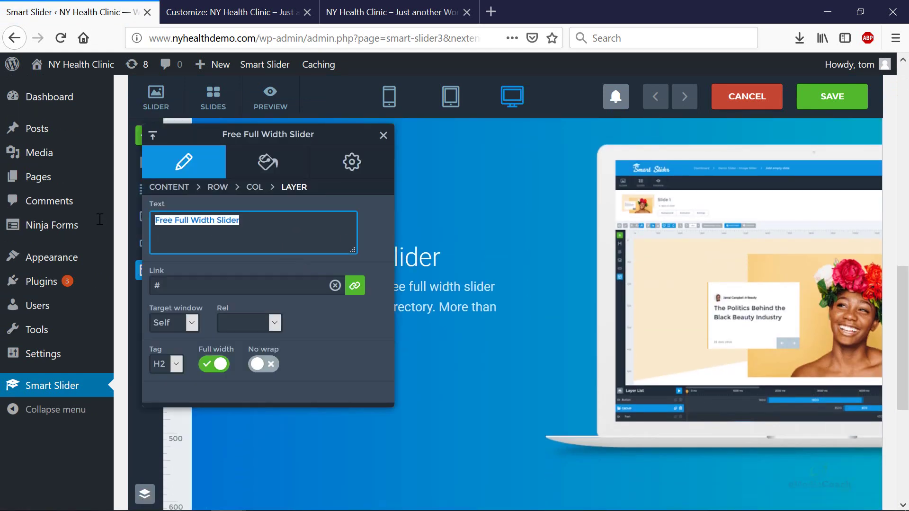
text(This is Changeable!)
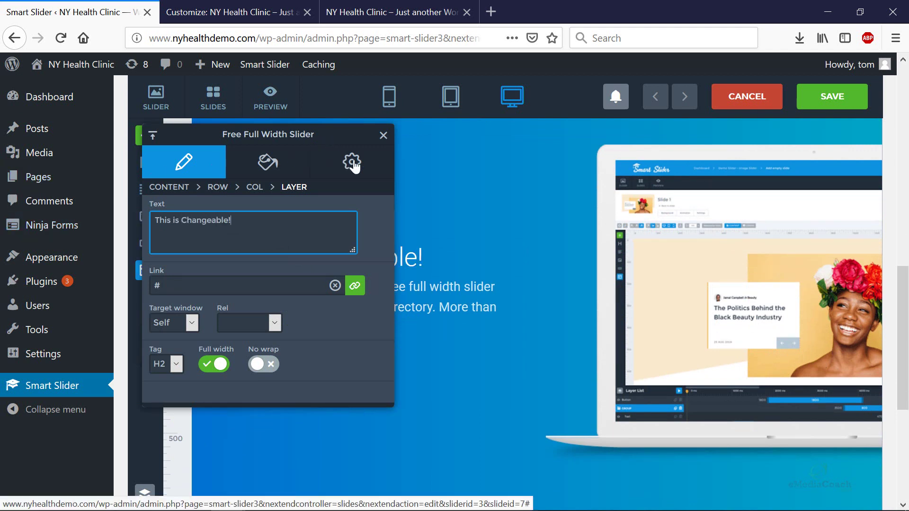
click(352, 161)
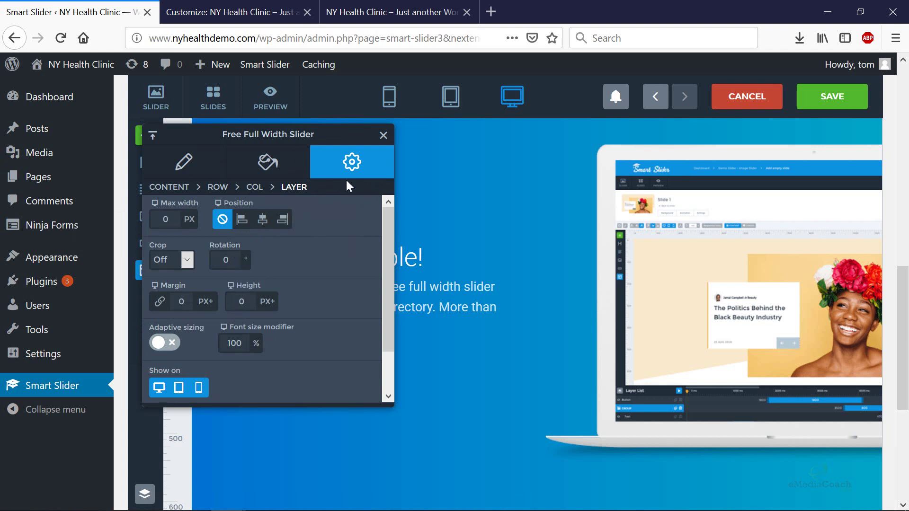
click(266, 163)
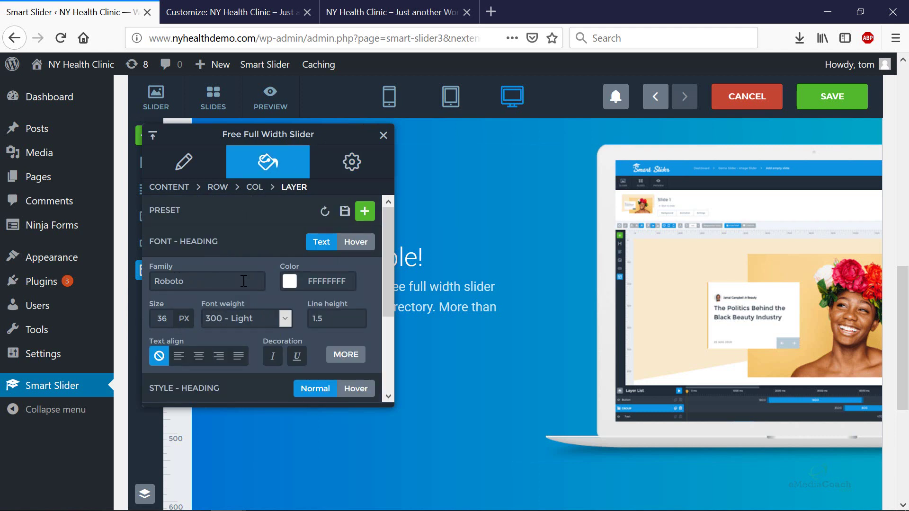
click(384, 136)
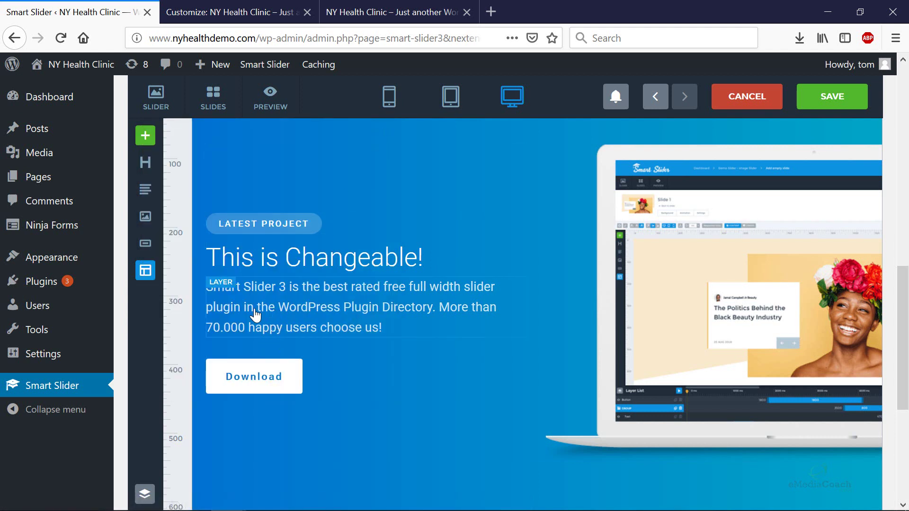
- Change the Download button's label to "Let's Go"
click(251, 375)
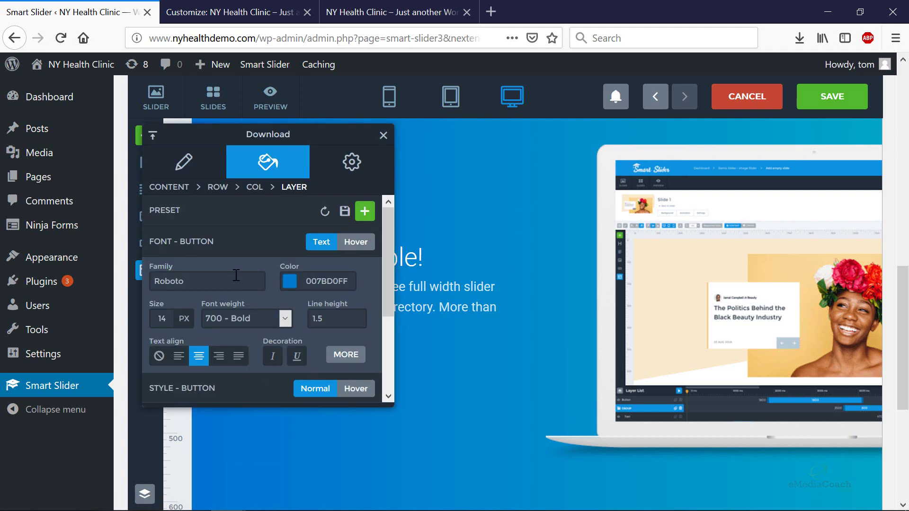
scroll(239, 284, down, 3)
click(343, 172)
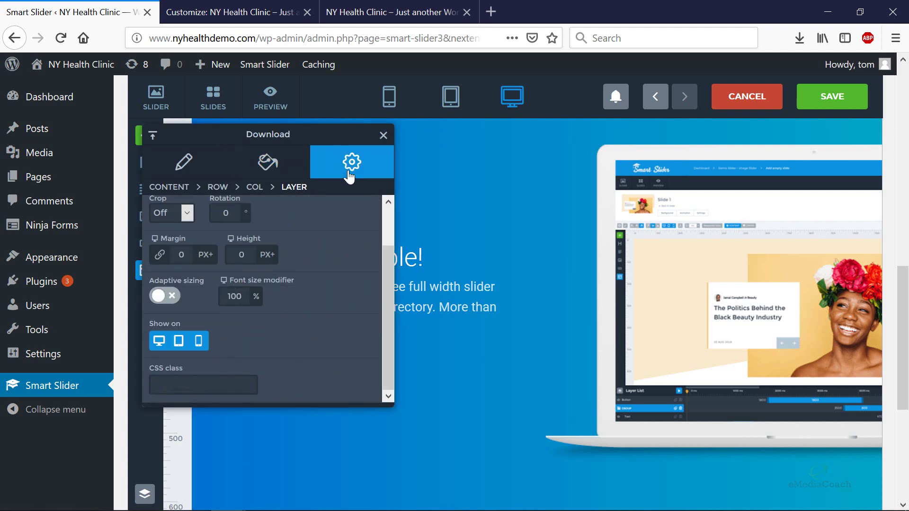
click(181, 166)
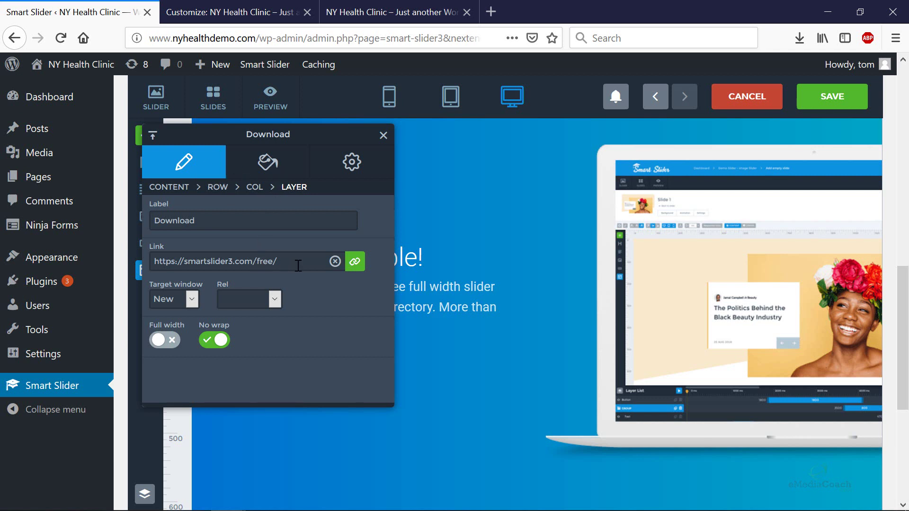
drag(213, 221, 152, 219)
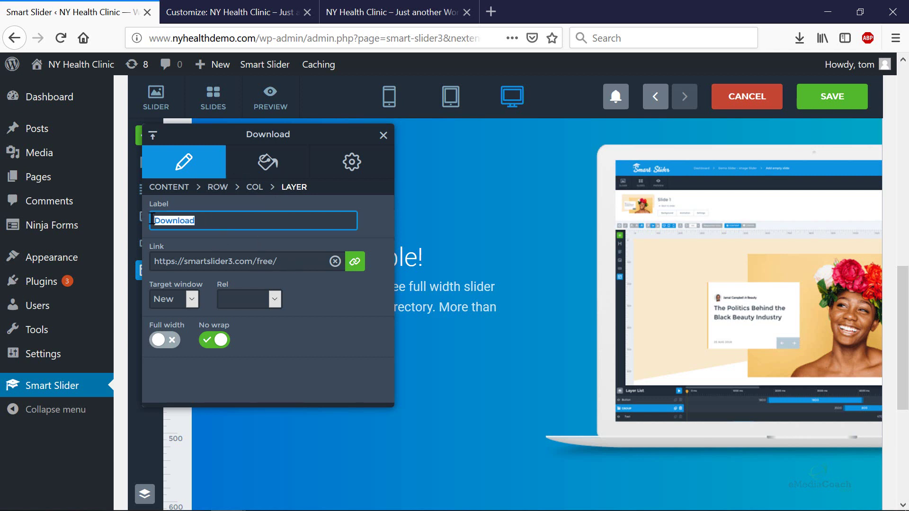
text(Let's Go)
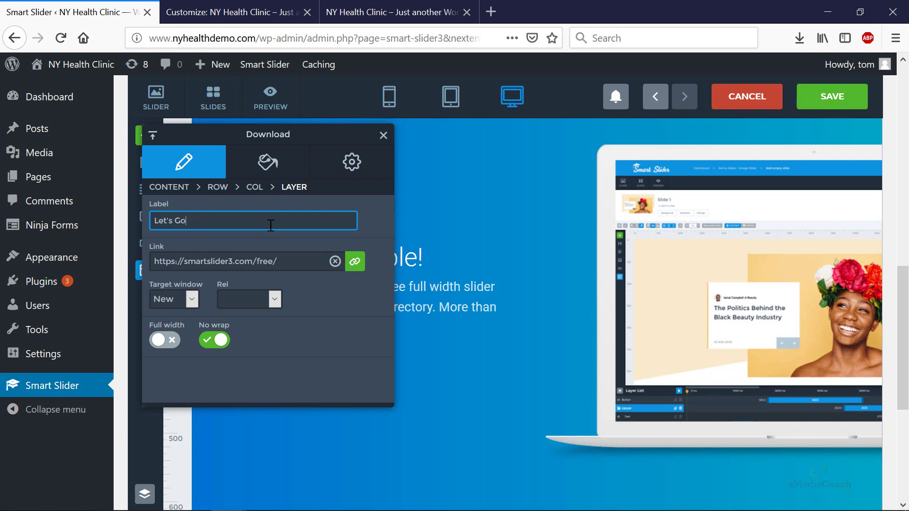
drag(185, 261, 315, 261)
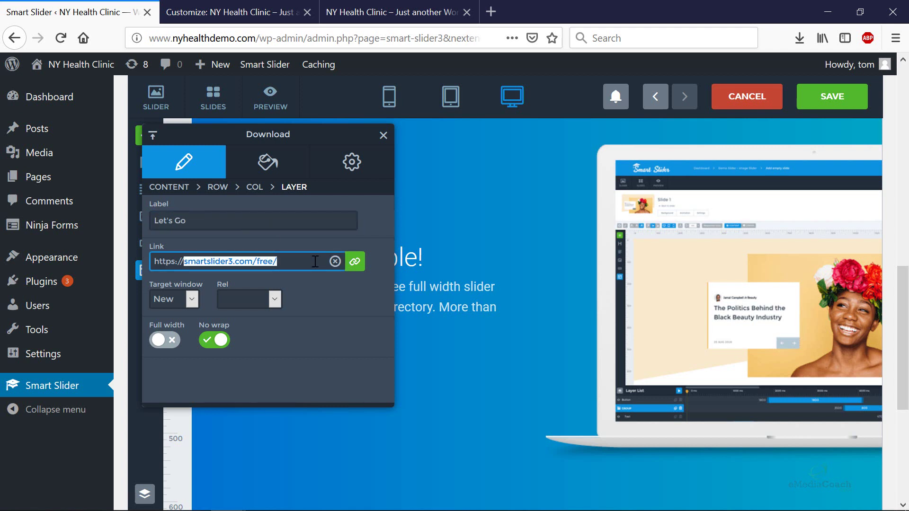
text(www.google.com)
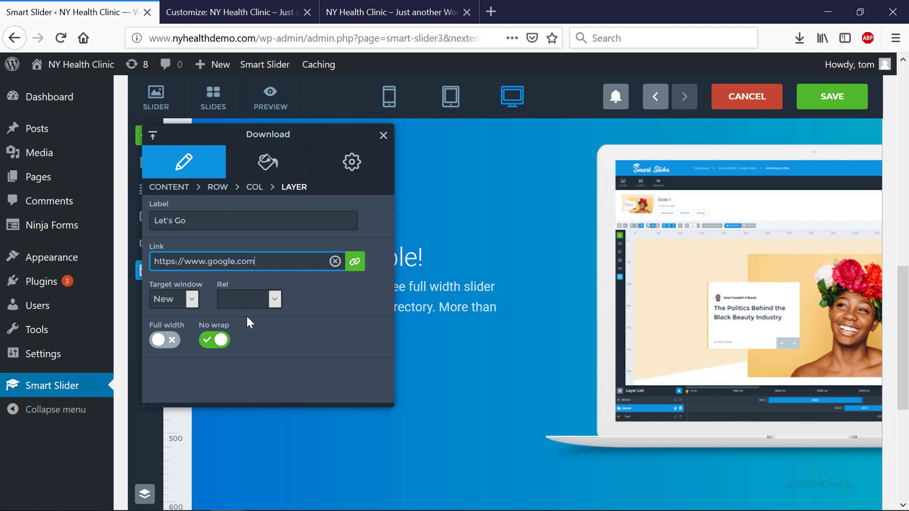
click(383, 136)
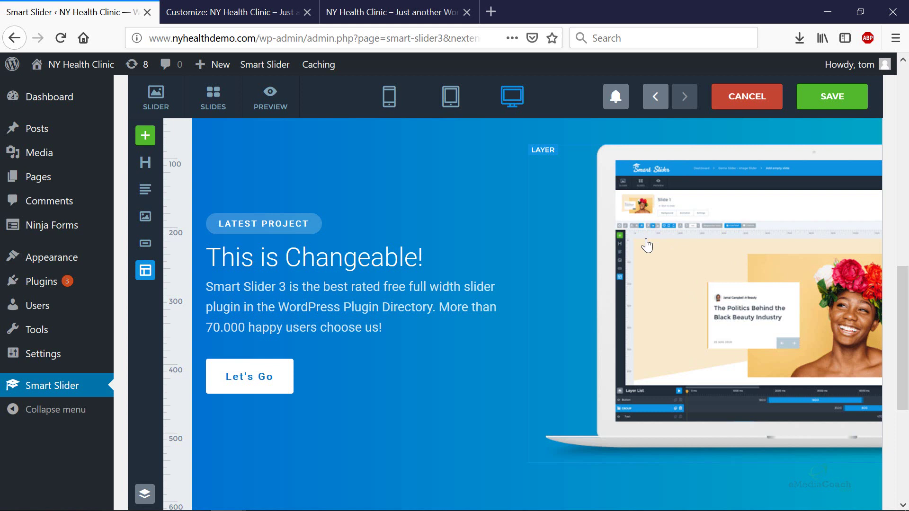
- Open the laptop image layer's settings and apply the salad photo from the Media Library
click(695, 258)
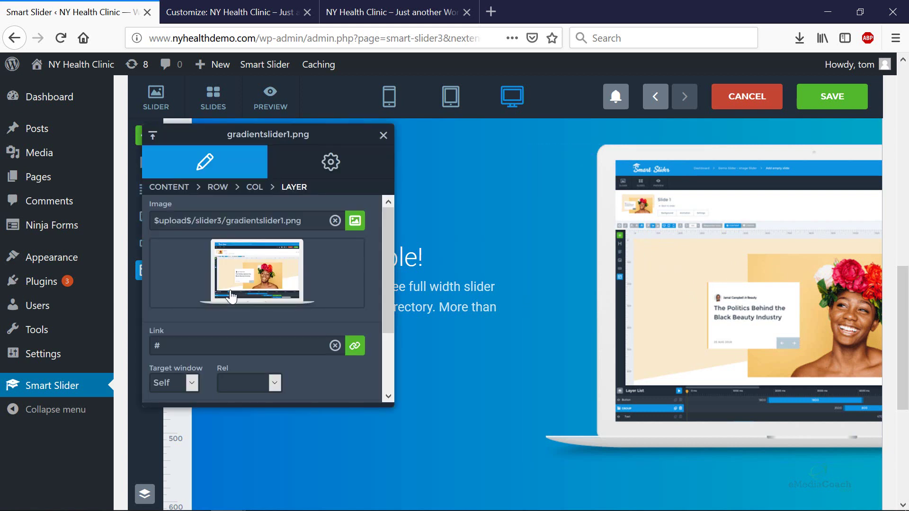
click(355, 221)
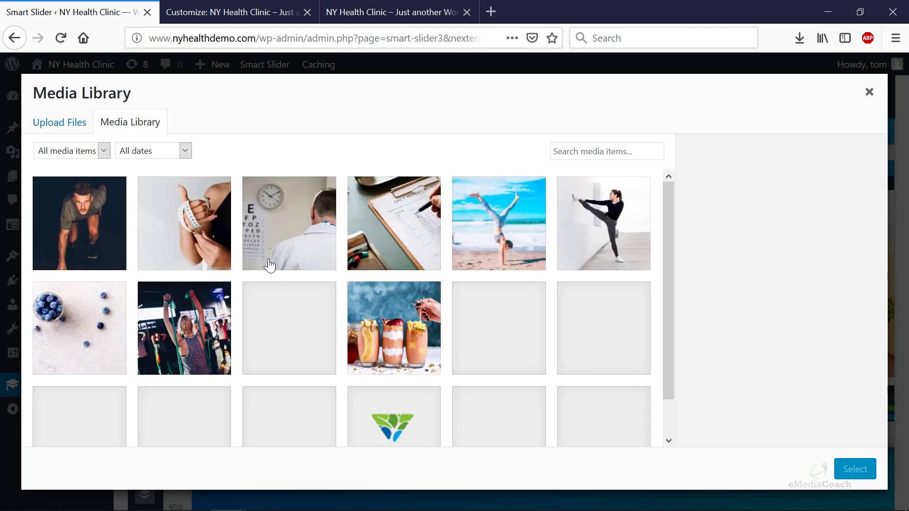
click(515, 239)
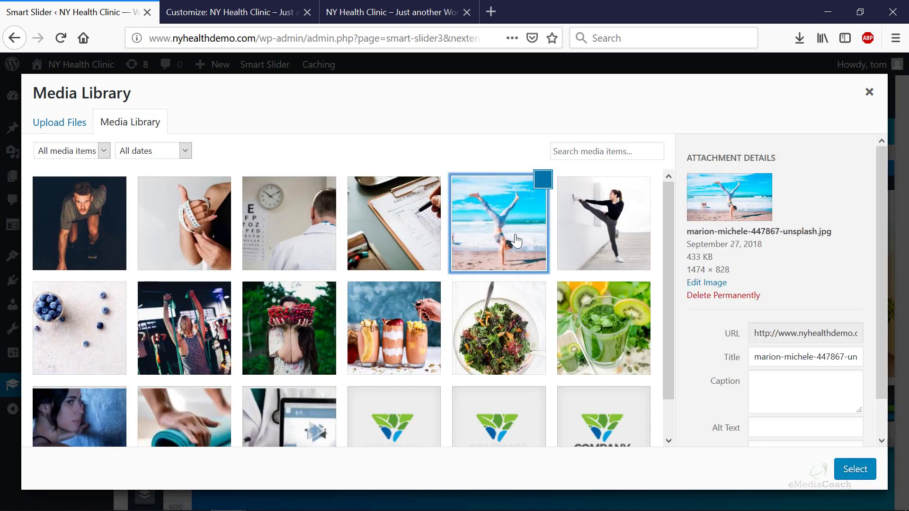
click(44, 127)
click(139, 128)
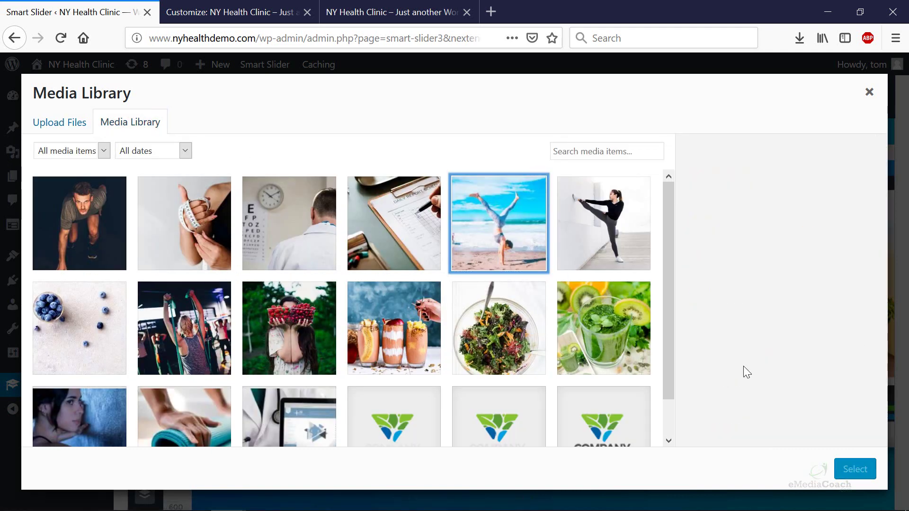
click(517, 327)
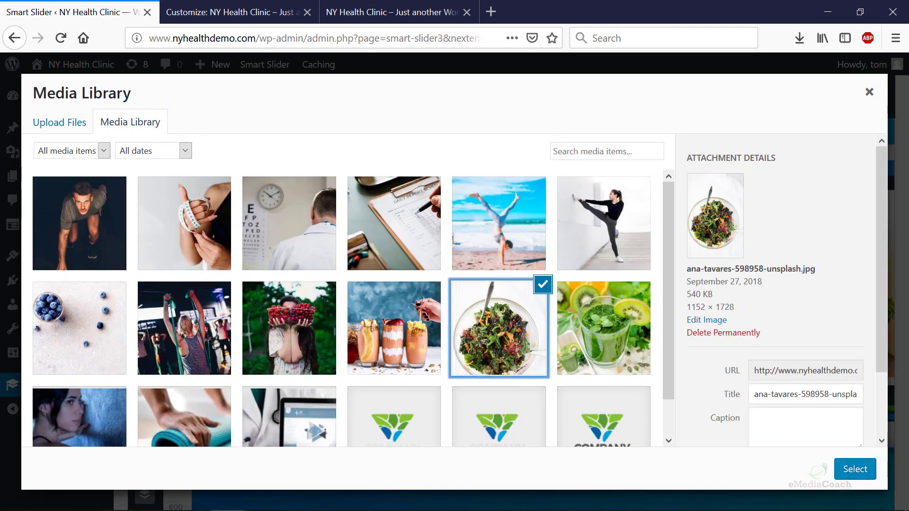
click(855, 469)
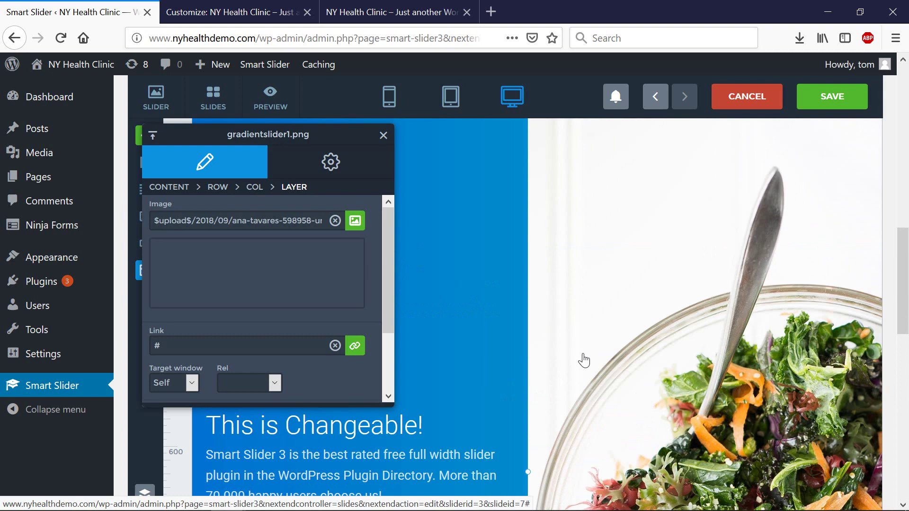
- Swap the layer's image to the beach handstand photo and close the image layer settings
scroll(631, 377, up, 5)
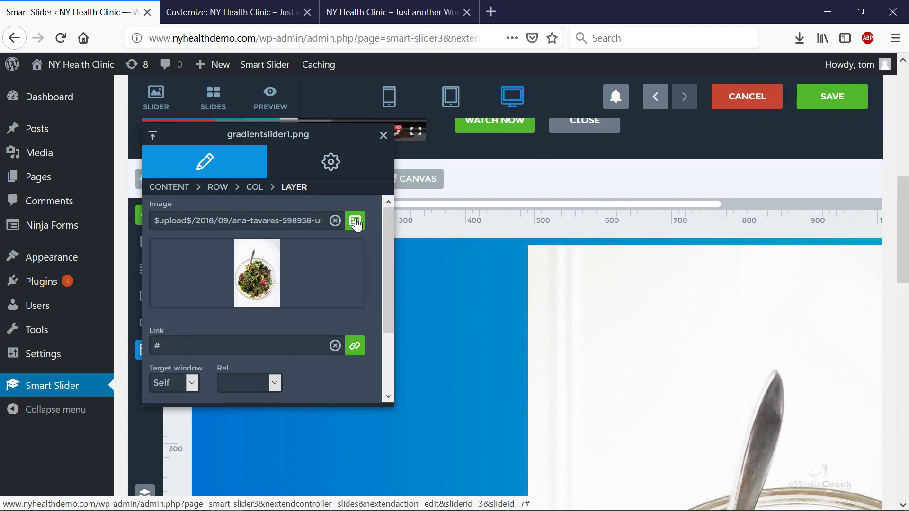
click(355, 221)
click(516, 222)
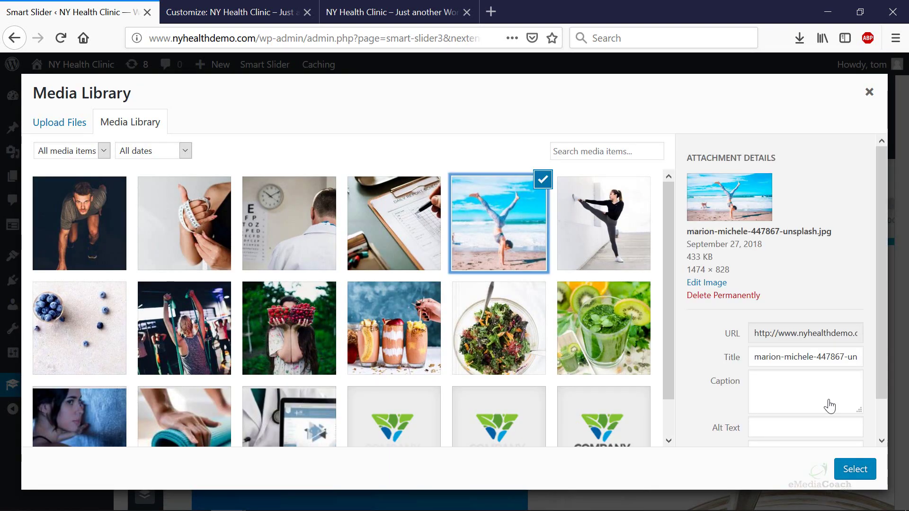
click(855, 475)
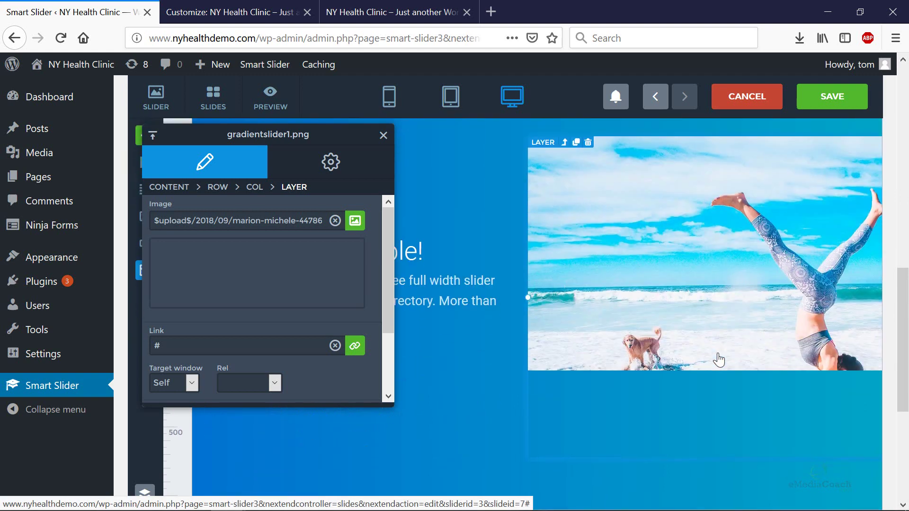
scroll(606, 326, up, 3)
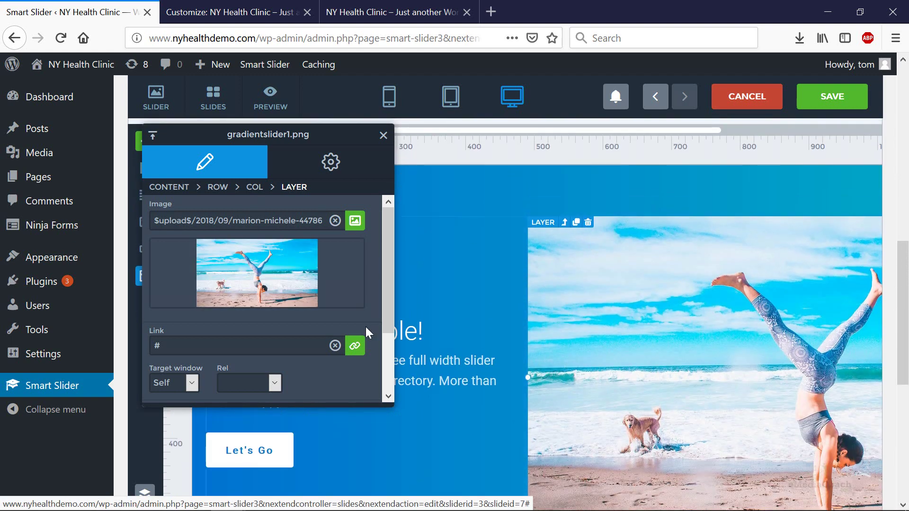
click(383, 136)
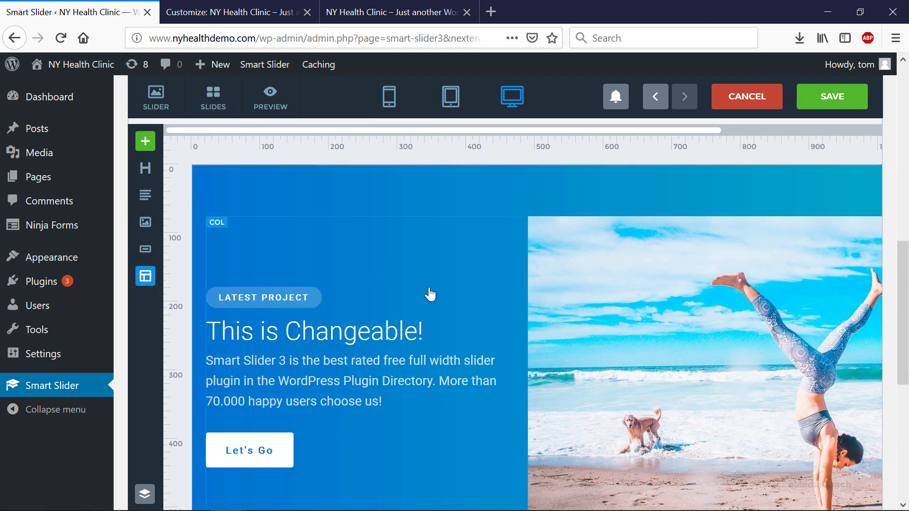
scroll(430, 294, up, 3)
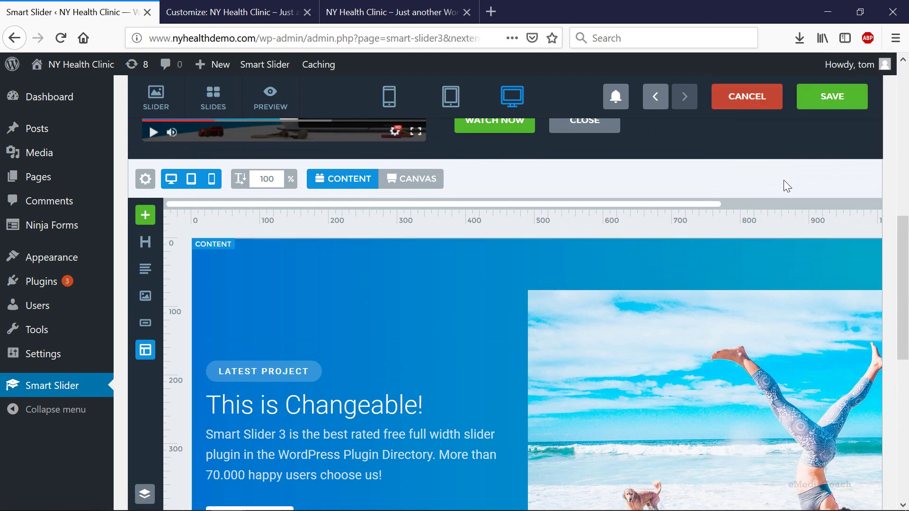
- Save the edited Slide 1
click(819, 99)
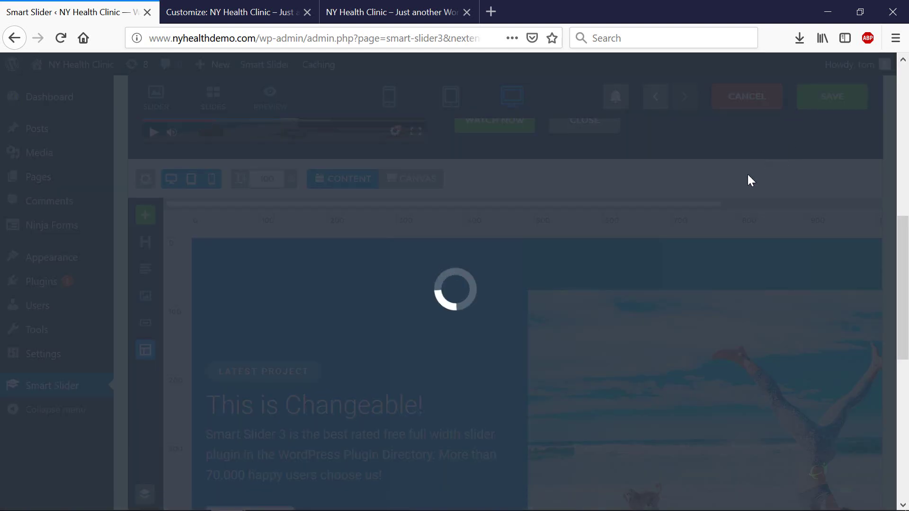
scroll(546, 316, up, 5)
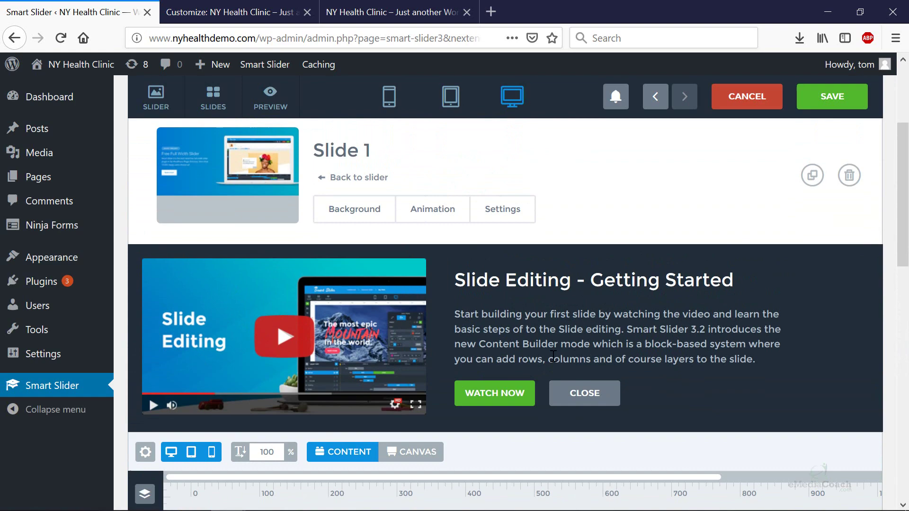
scroll(568, 367, down, 10)
scroll(580, 374, up, 8)
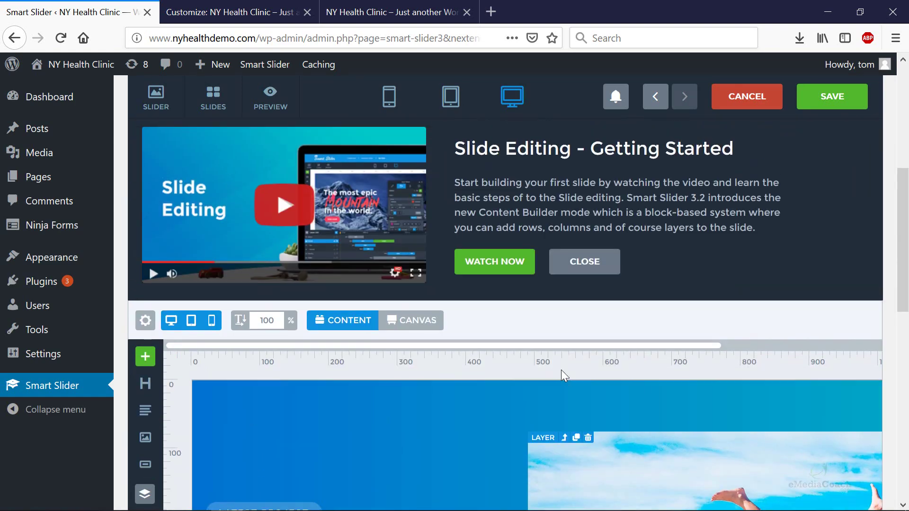
scroll(562, 374, up, 5)
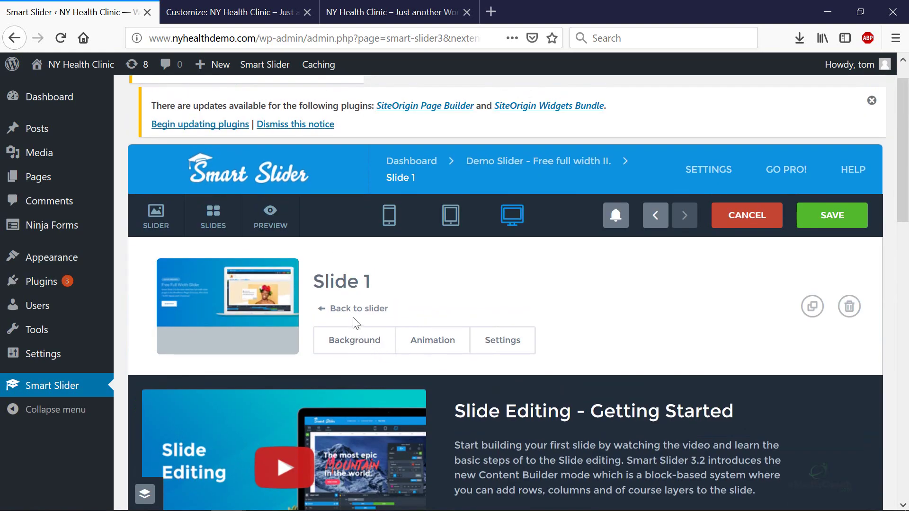
- Go back to the Demo Slider - Free full width II. overview and scroll to its [smartslider3 slider=3] shortcode
click(345, 314)
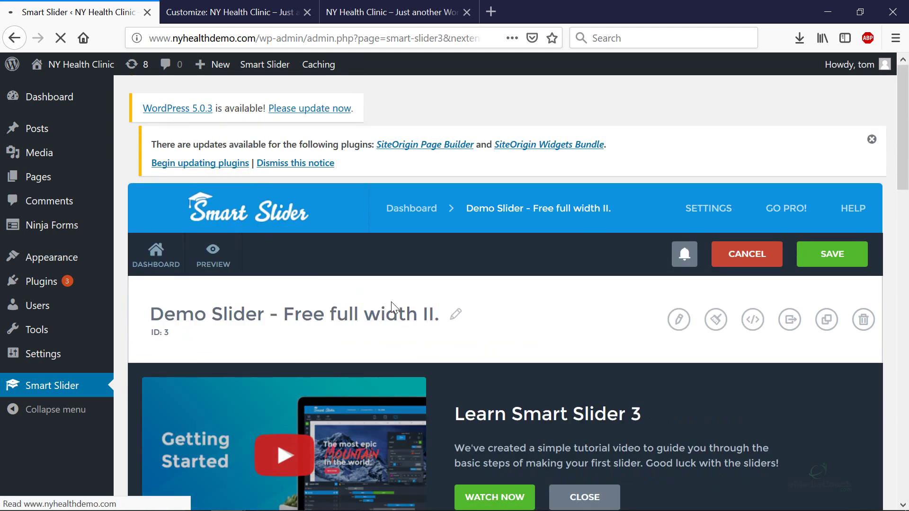
scroll(391, 308, down, 5)
scroll(406, 306, down, 2)
mouse_move(373, 259)
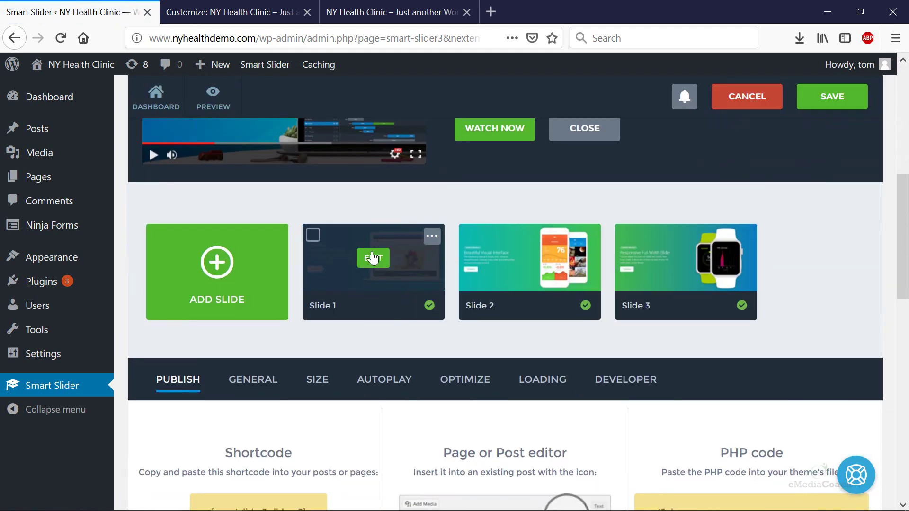
mouse_move(522, 292)
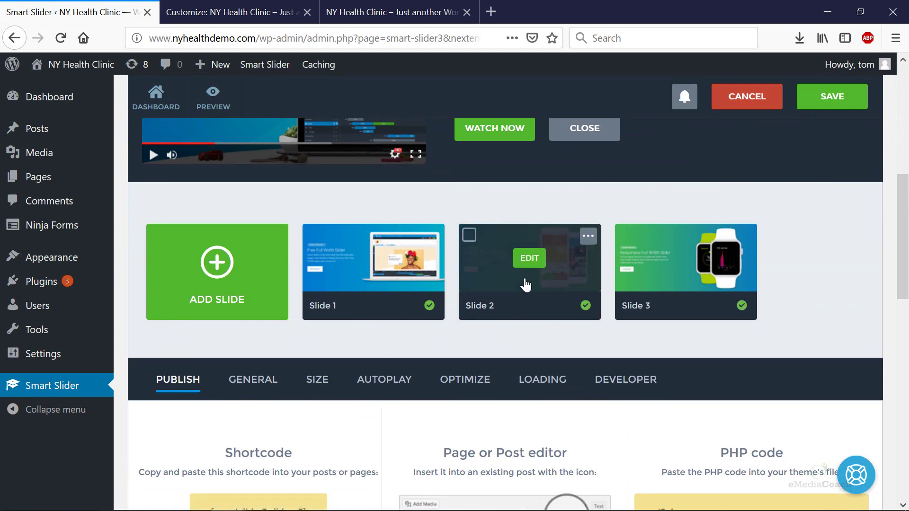
mouse_move(656, 281)
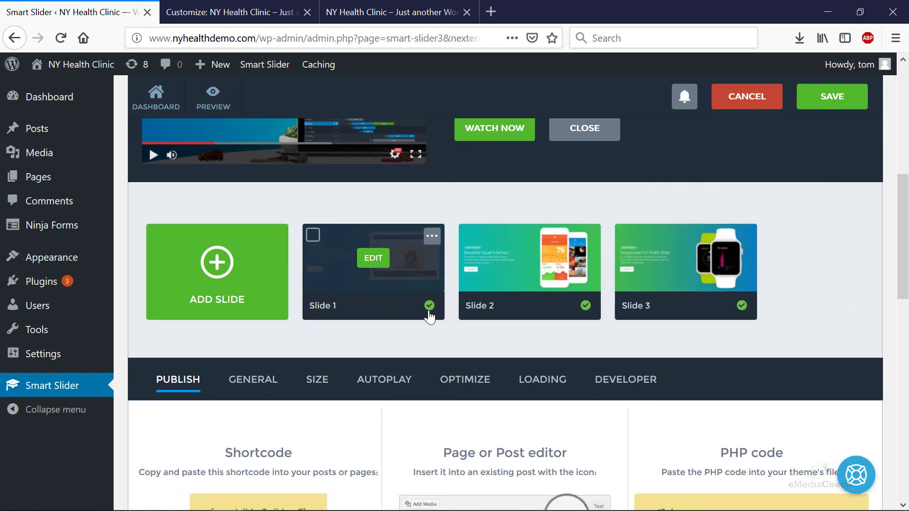
scroll(356, 284, down, 3)
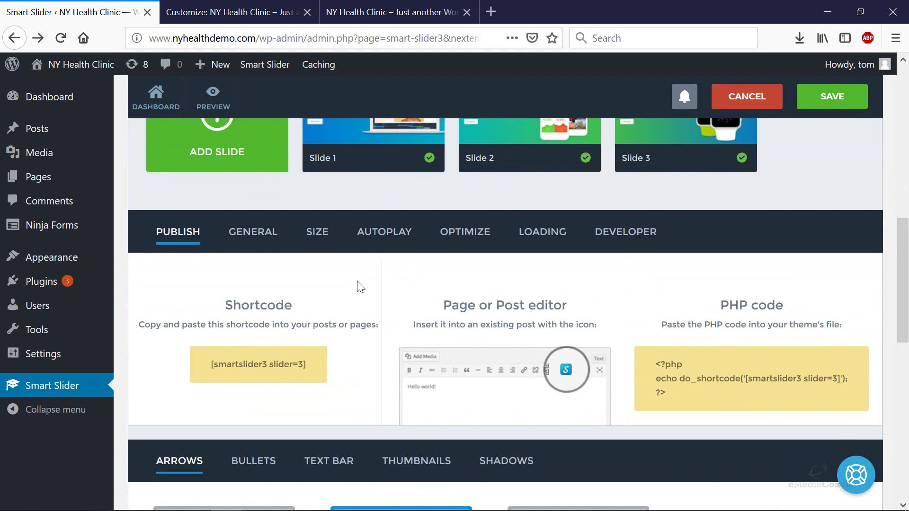
scroll(357, 284, down, 2)
scroll(356, 280, up, 8)
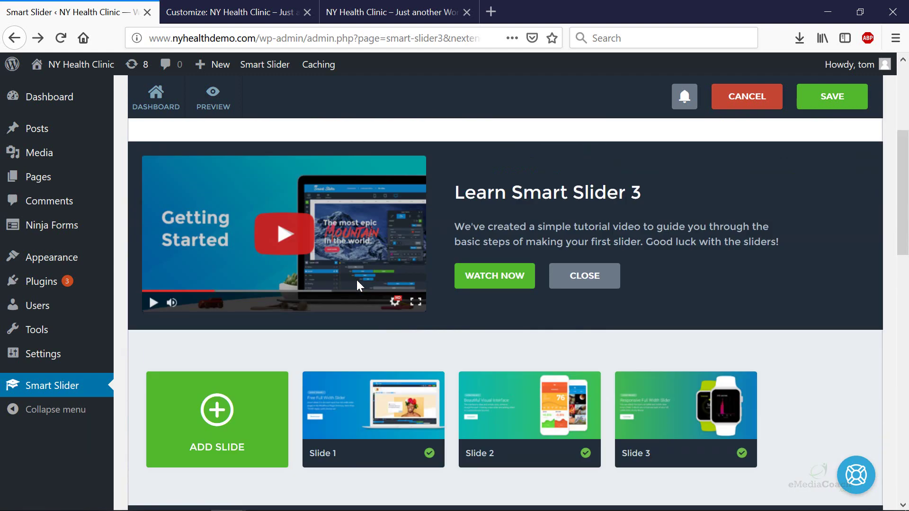
scroll(369, 307, down, 5)
scroll(373, 305, down, 1)
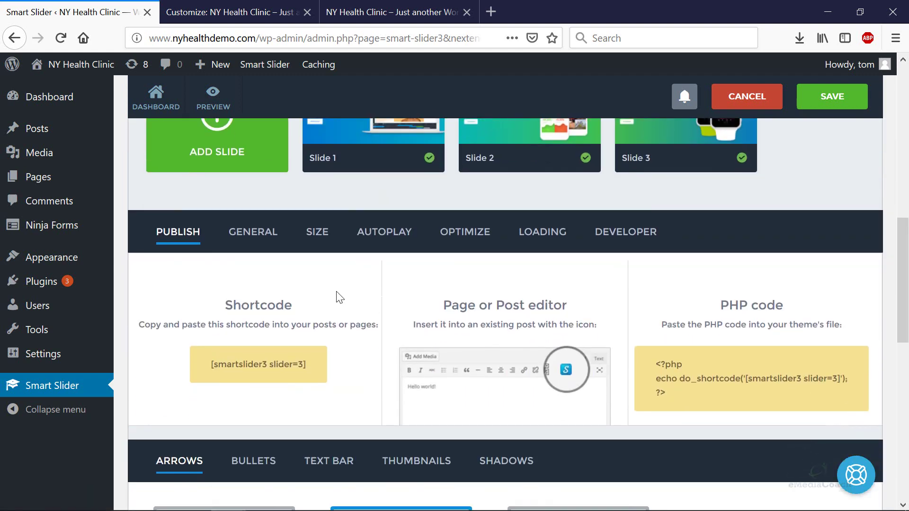
scroll(332, 296, down, 2)
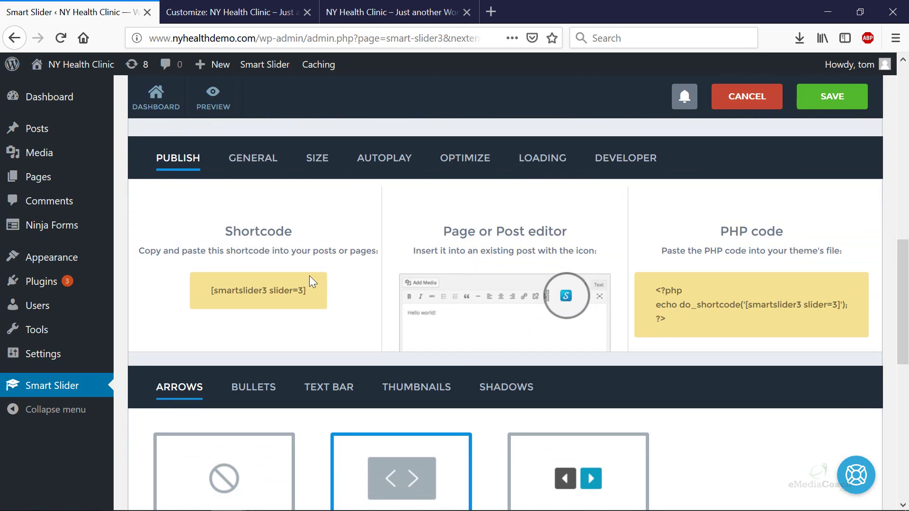
click(256, 165)
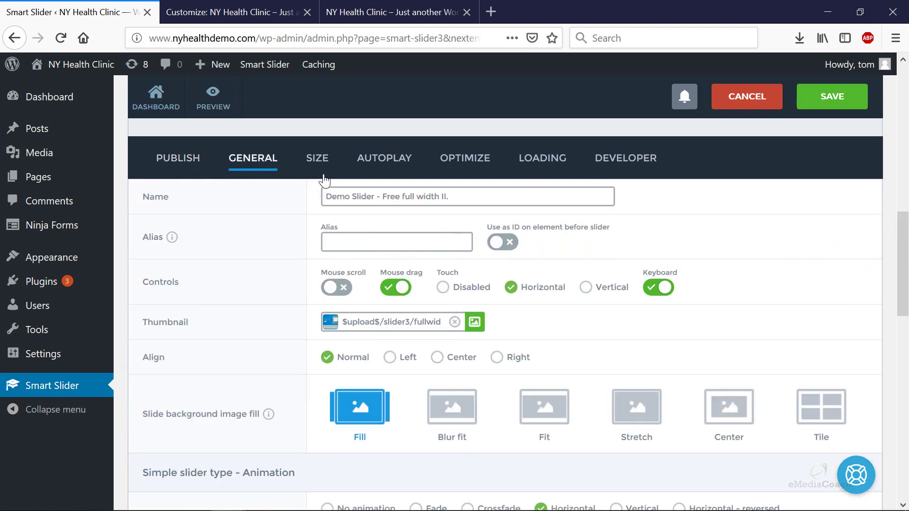
scroll(408, 435, down, 2)
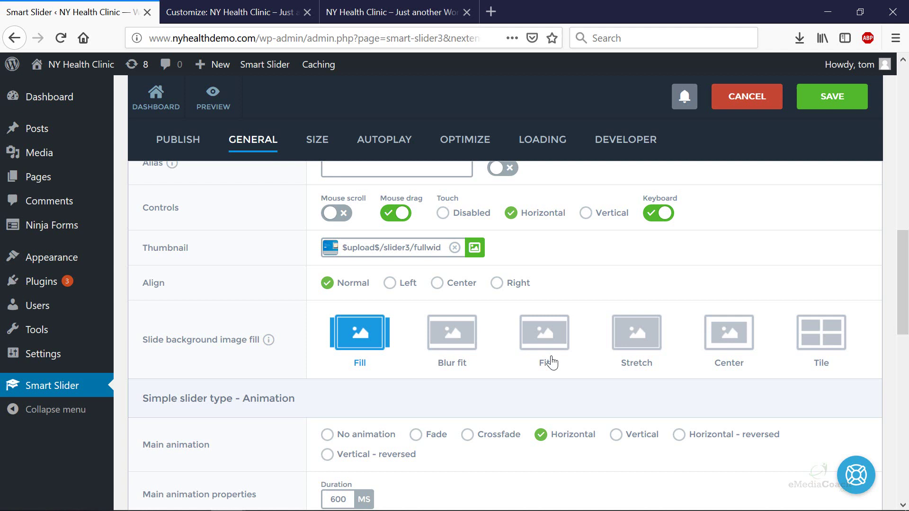
scroll(551, 363, down, 3)
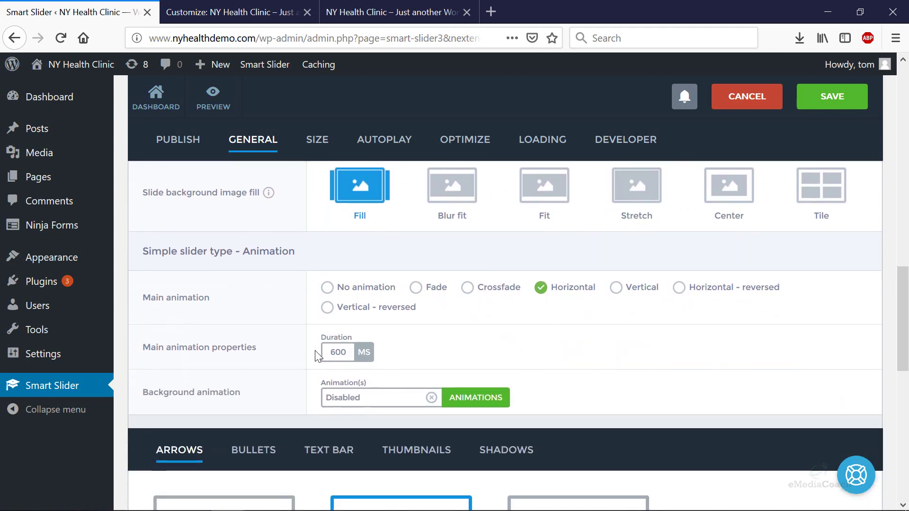
scroll(316, 356, down, 3)
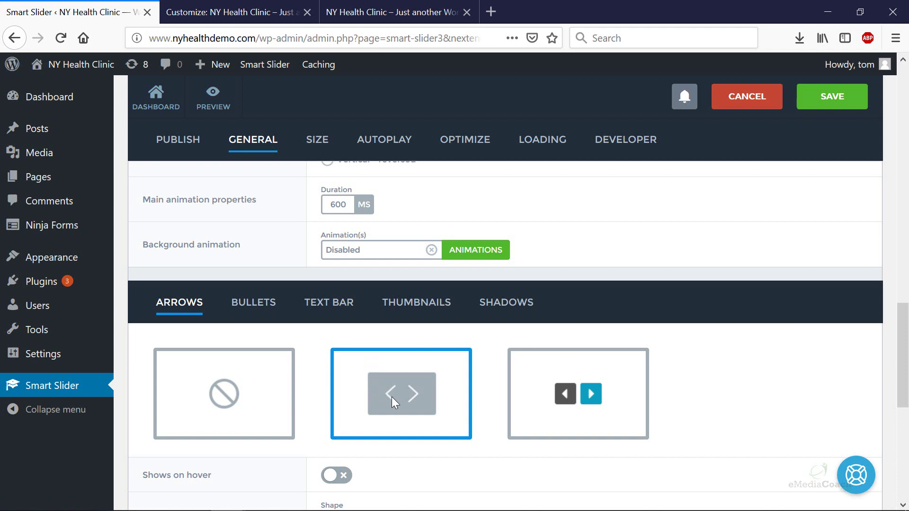
click(392, 12)
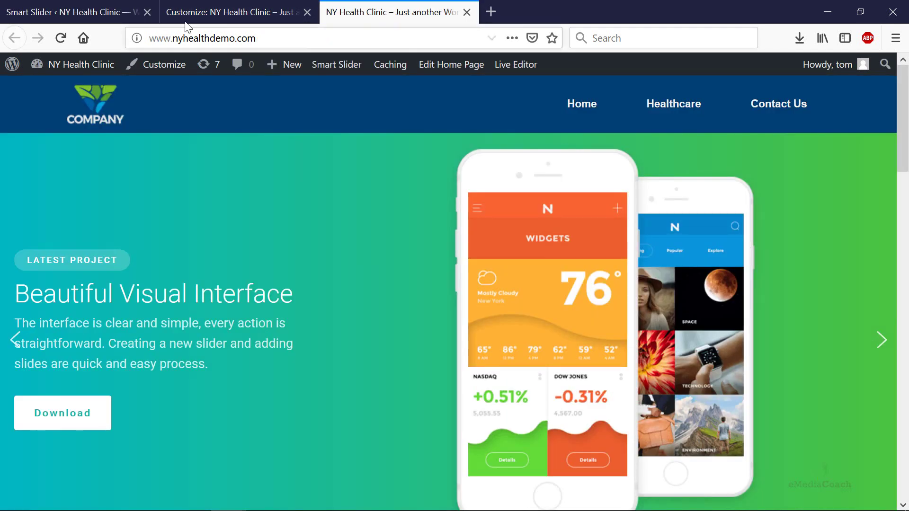
click(61, 12)
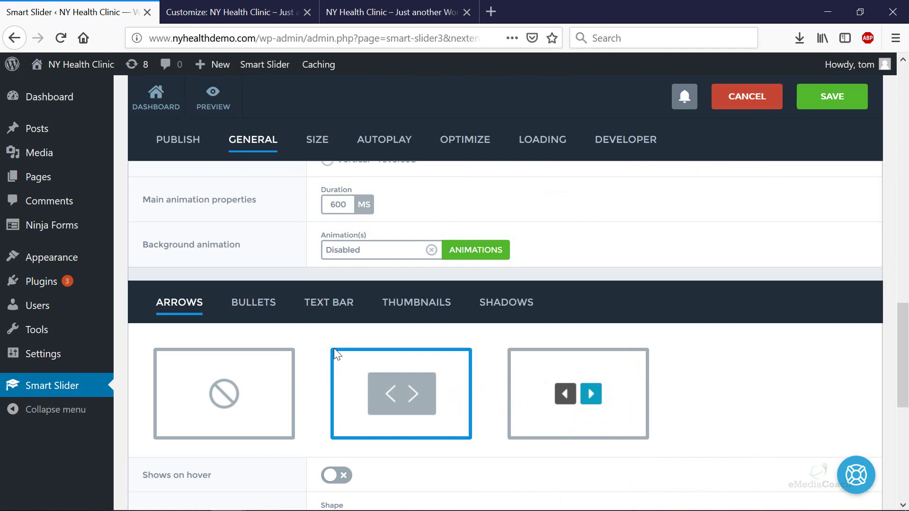
click(225, 402)
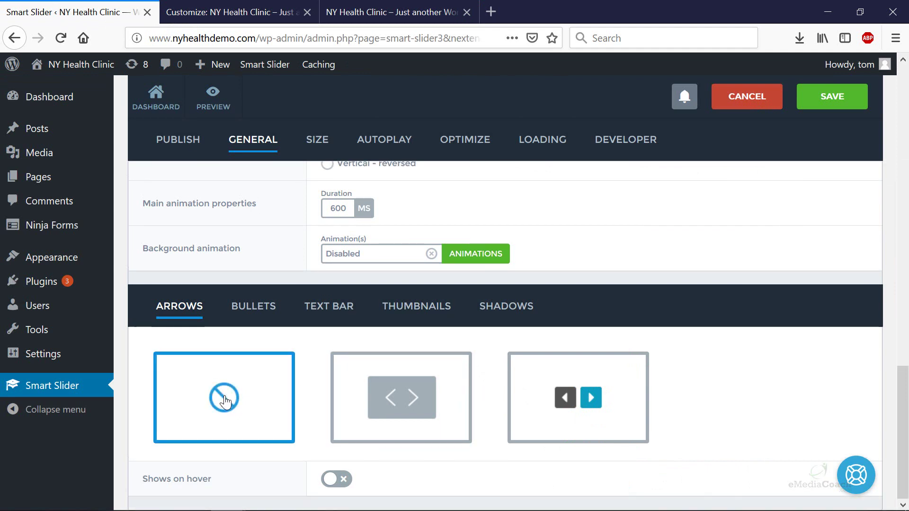
click(408, 406)
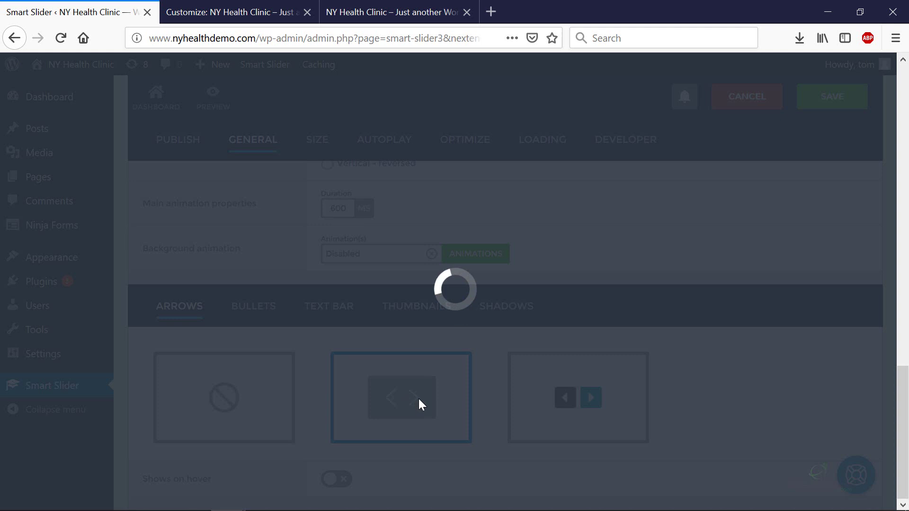
scroll(416, 395, down, 5)
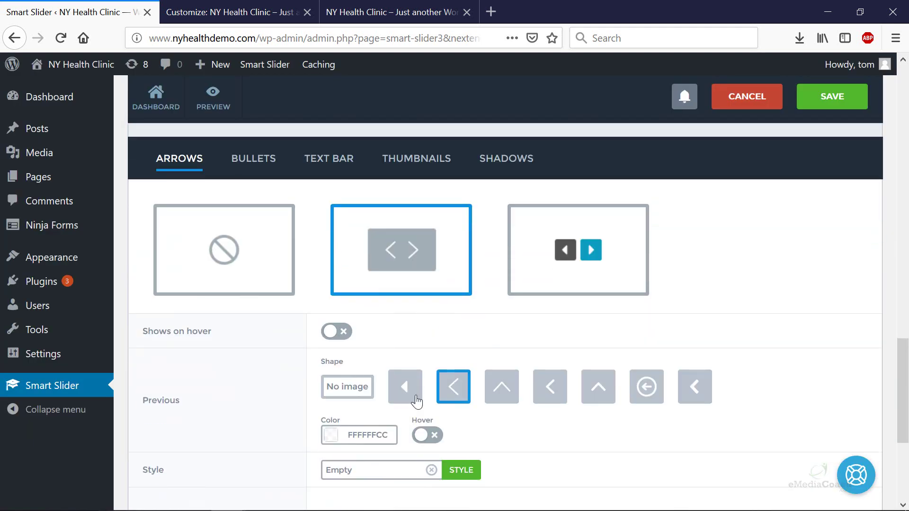
scroll(423, 395, down, 2)
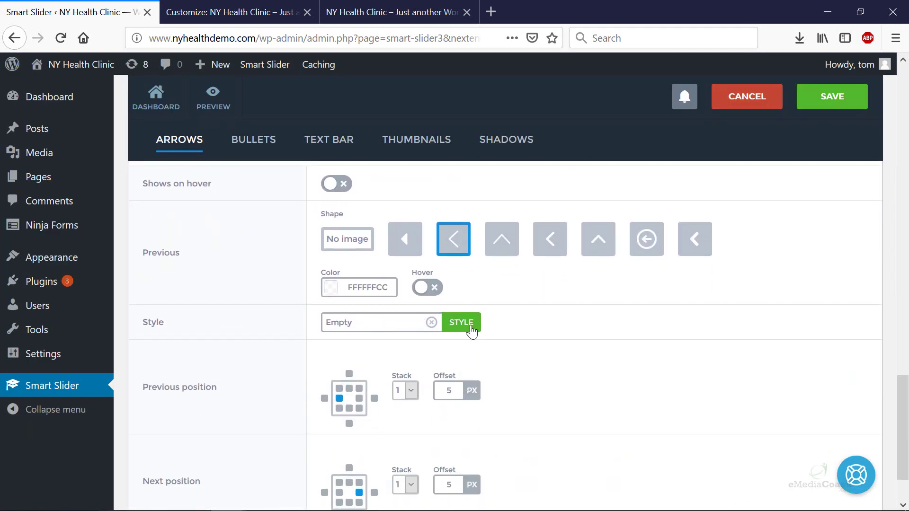
scroll(490, 319, down, 2)
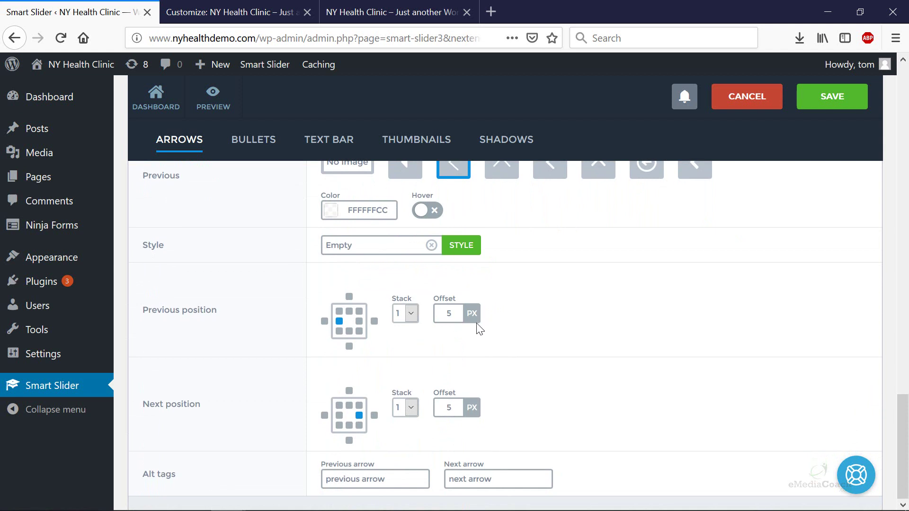
scroll(478, 328, up, 10)
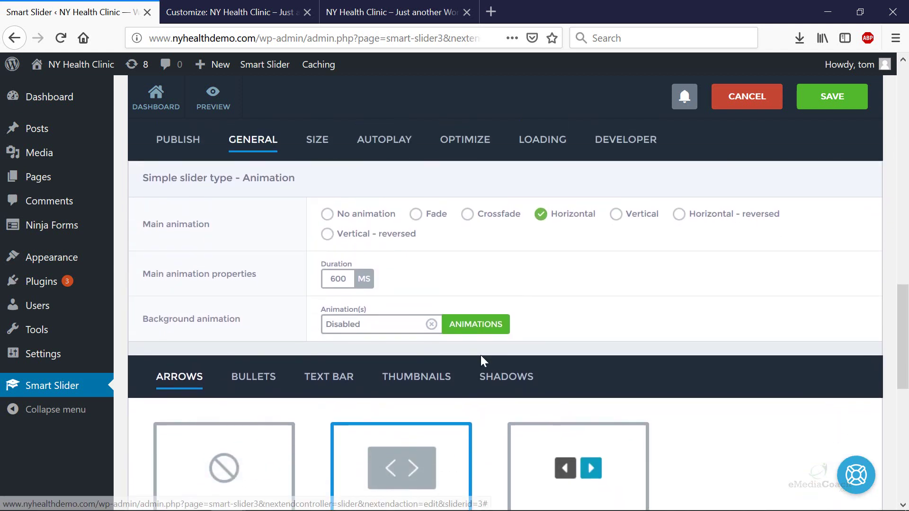
- Look through the Bullets, Text Bar, Thumbnails and Arrows navigation options
click(268, 387)
scroll(335, 298, down, 3)
scroll(353, 286, down, 1)
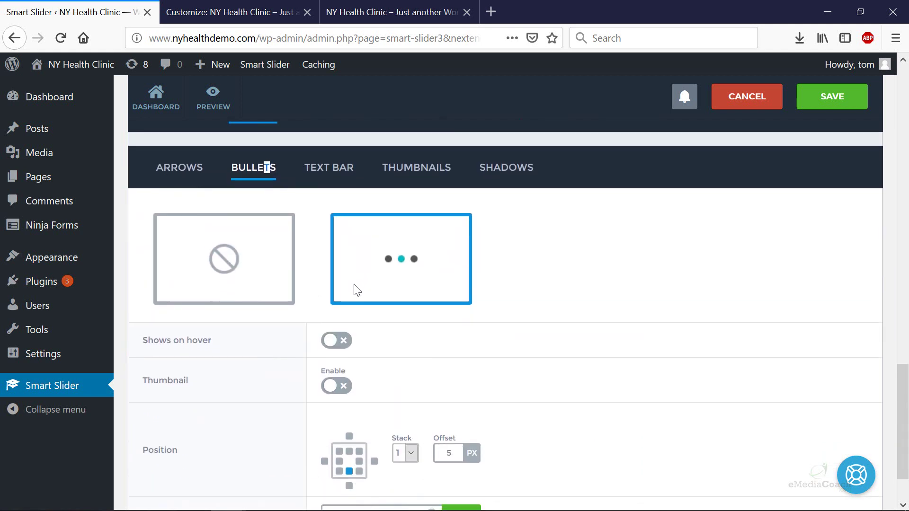
scroll(367, 302, up, 2)
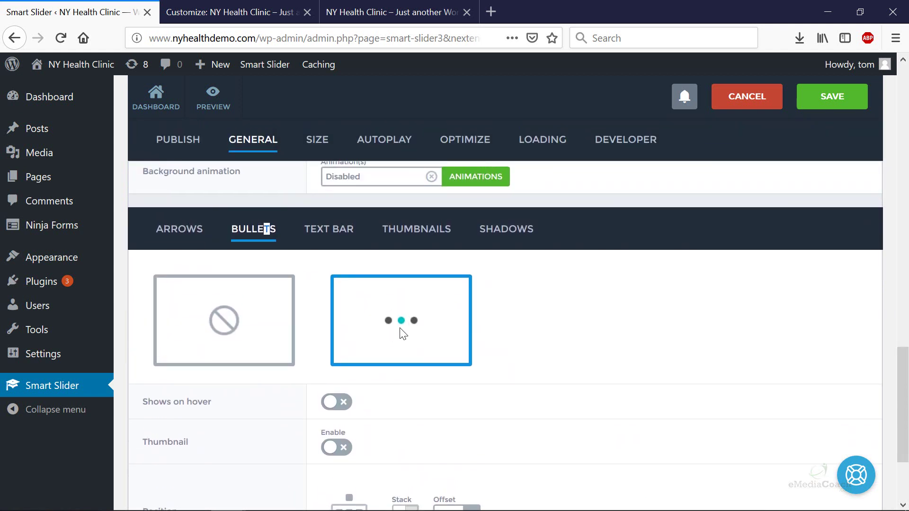
click(346, 244)
click(415, 303)
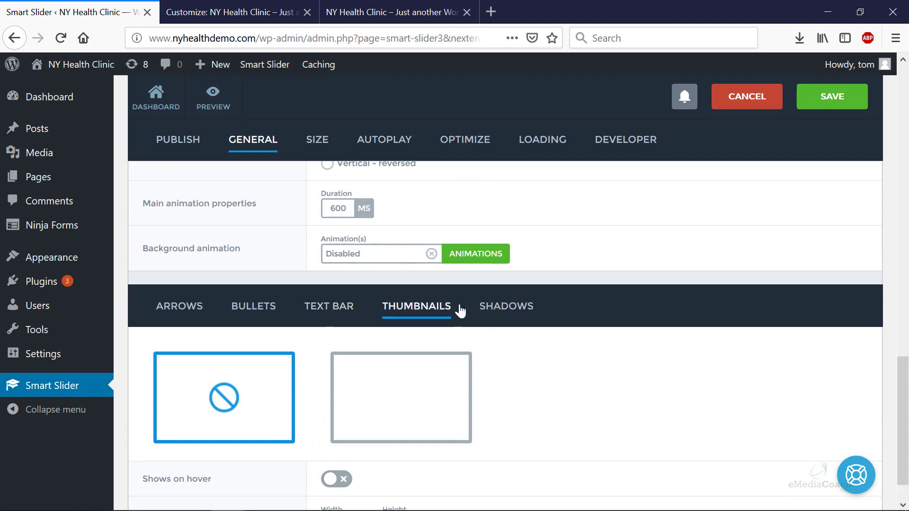
click(183, 308)
- Show the Size settings, listing the 1300 × 600 px slider size
scroll(359, 322, up, 5)
scroll(357, 320, up, 6)
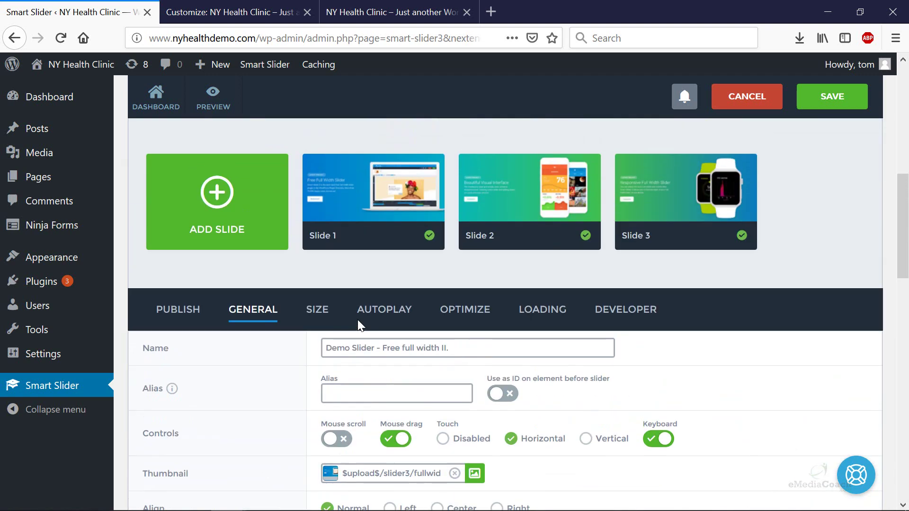
click(318, 318)
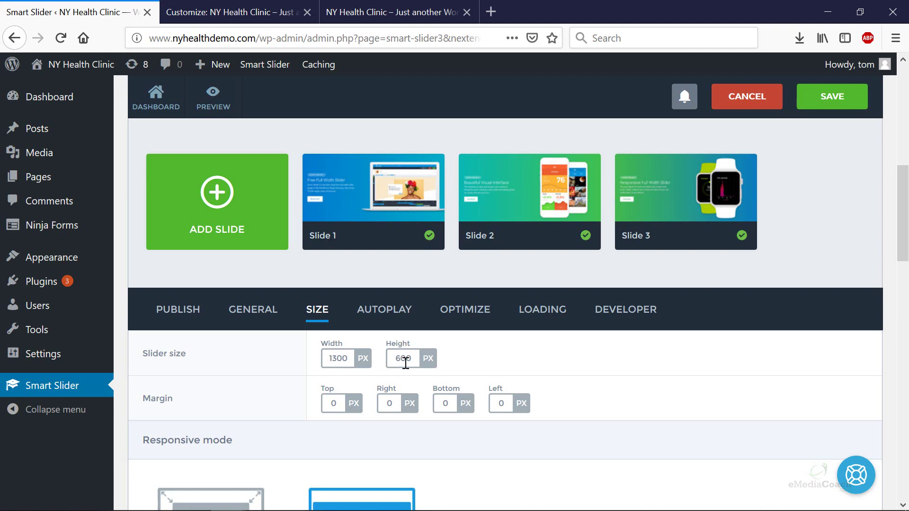
- Check the slider's current height on the live homepage, then return to Smart Slider
click(359, 14)
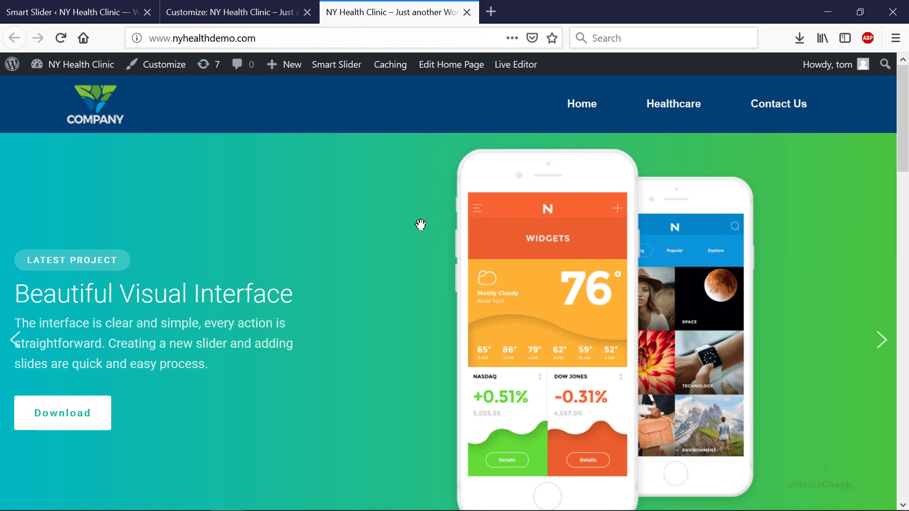
scroll(421, 225, down, 5)
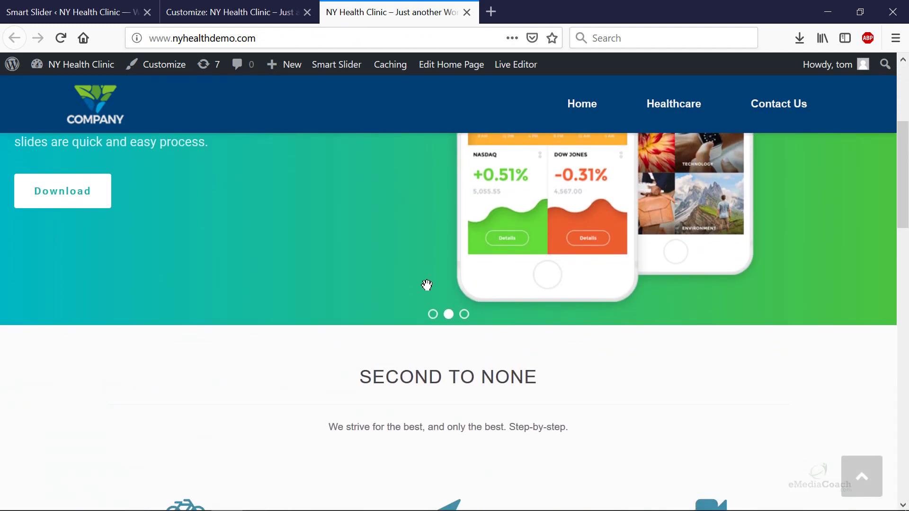
scroll(426, 284, up, 5)
click(65, 12)
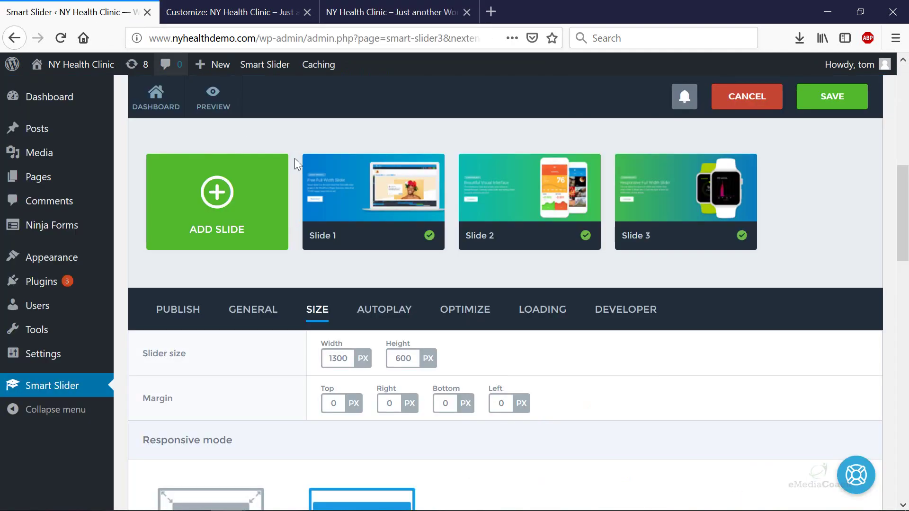
- Set the slider Height to 500 px
click(402, 355)
text(50)
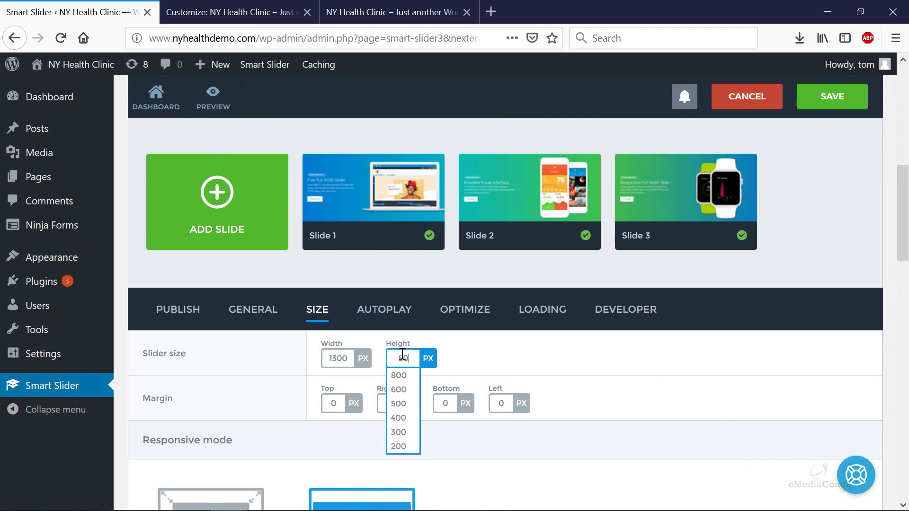
text(0)
click(471, 345)
click(372, 315)
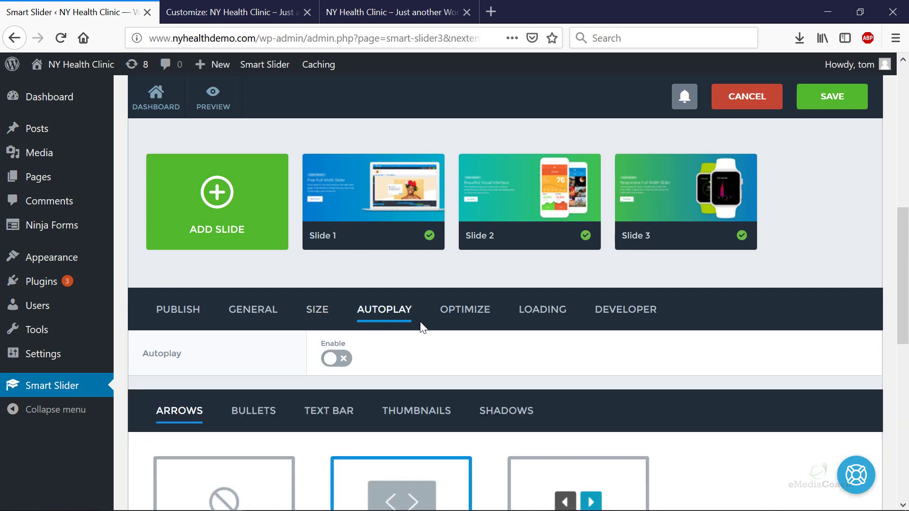
- Enable autoplay and change the interval from 8000 to 5000 ms
click(334, 359)
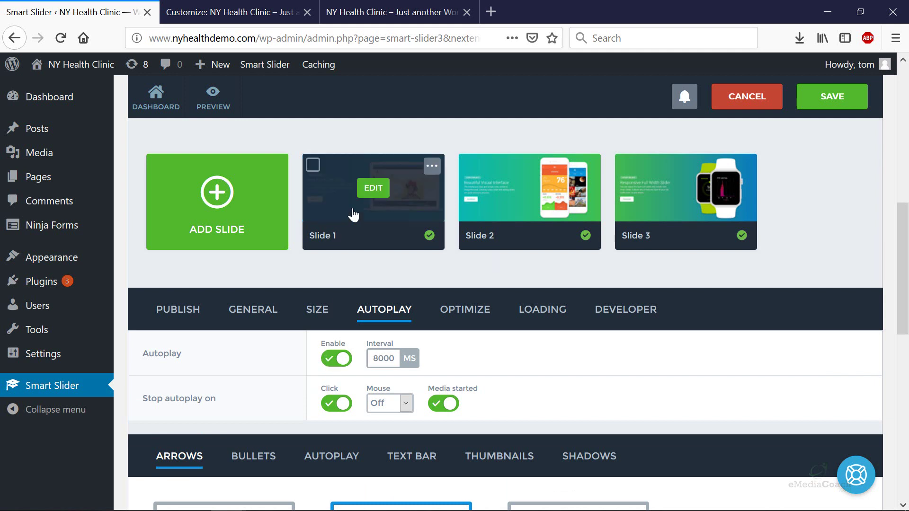
mouse_move(641, 252)
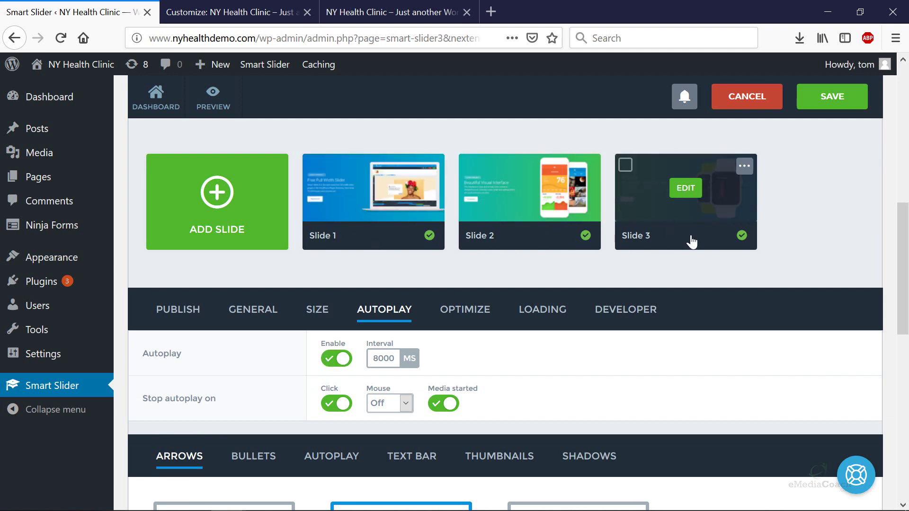
drag(375, 358, 400, 360)
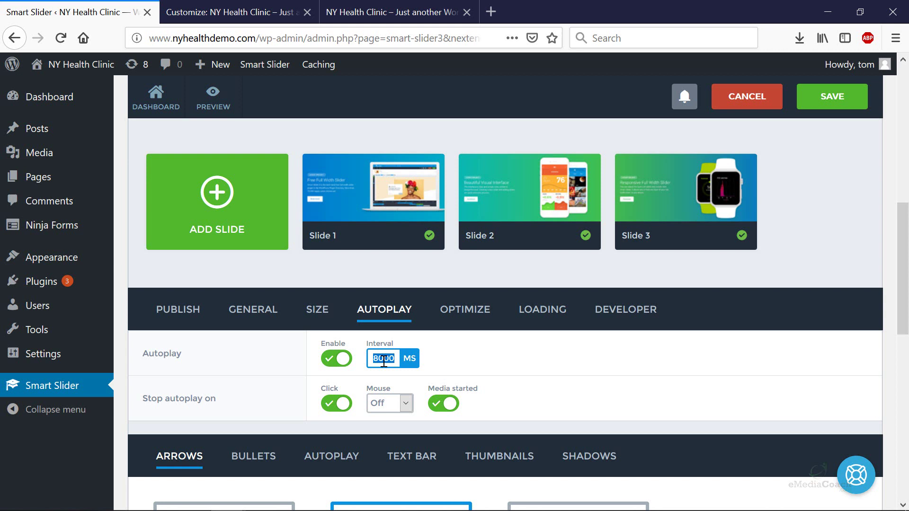
key(BackSpace)
click(633, 362)
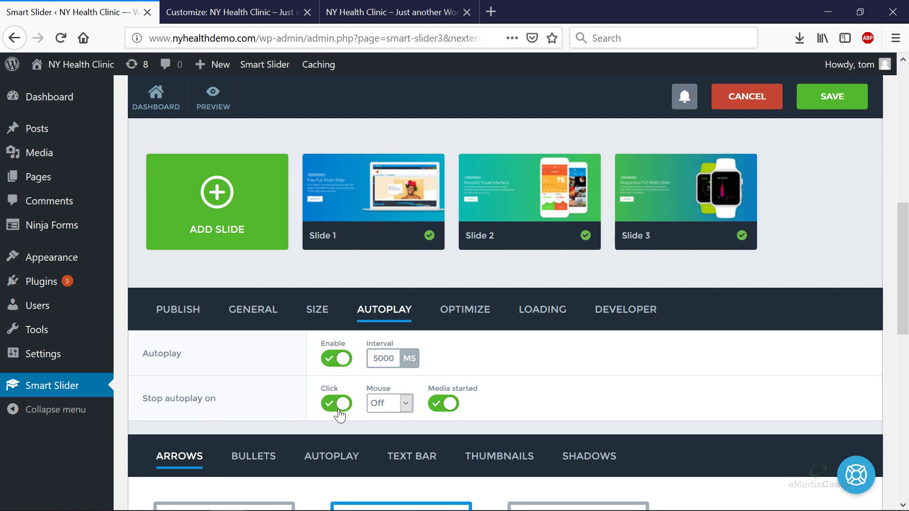
- Leave stopping autoplay on mouse Off and keep stopping on click enabled
click(398, 410)
click(397, 405)
click(343, 407)
click(343, 408)
scroll(582, 376, down, 5)
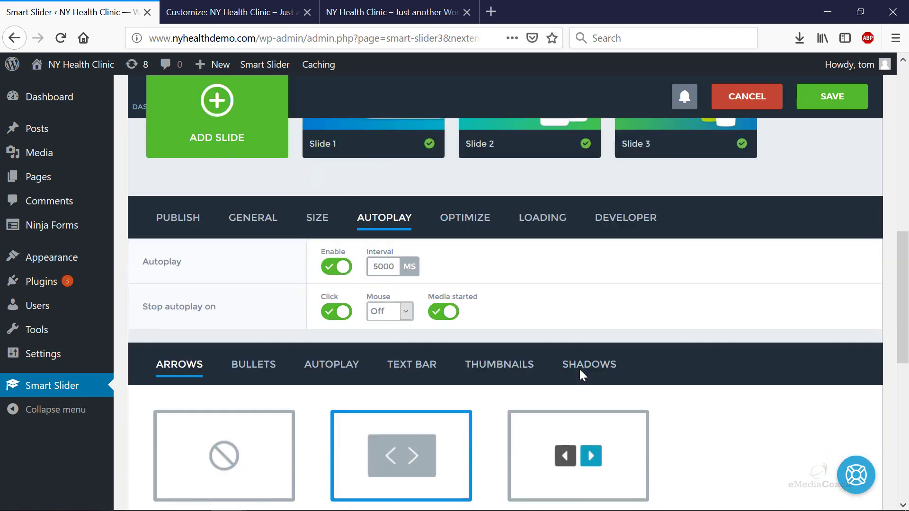
scroll(582, 369, up, 4)
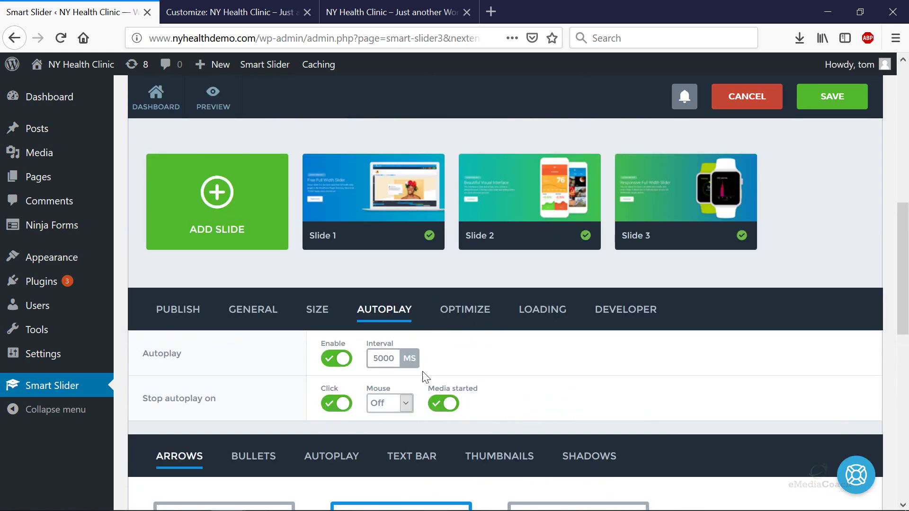
click(481, 311)
- Review the Loading, Developer, Publish, General and Size tabs, ending on Autoplay at 5000 ms
click(545, 317)
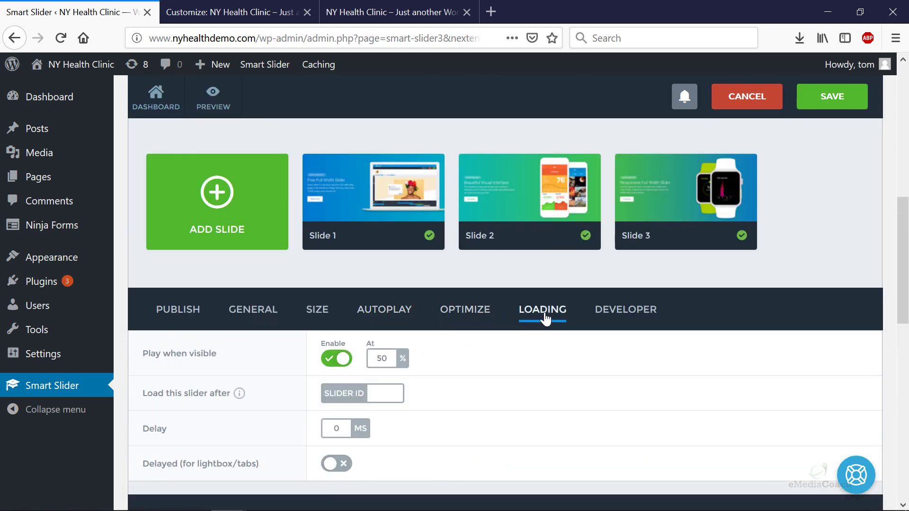
click(618, 312)
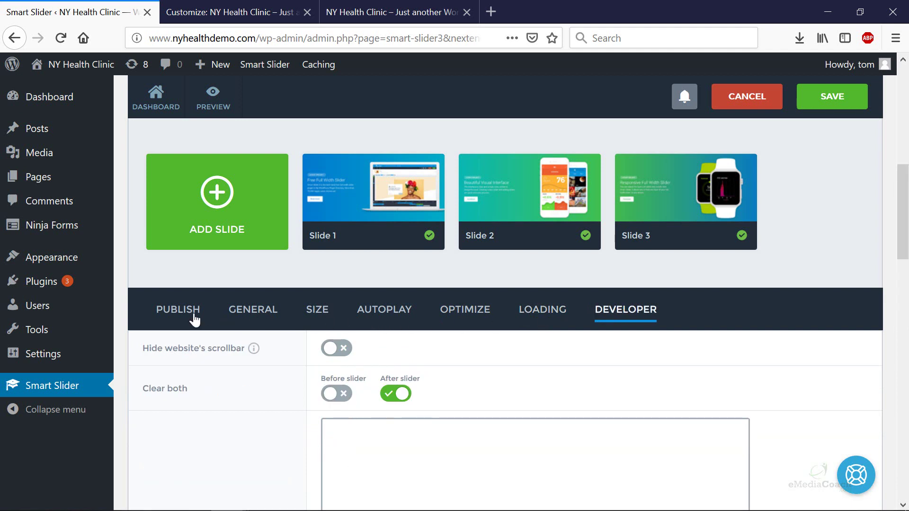
click(178, 310)
click(258, 315)
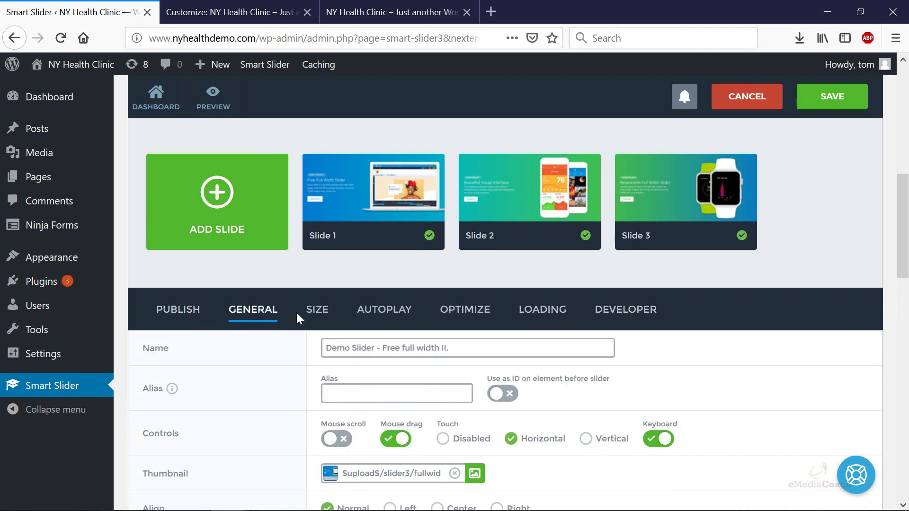
click(324, 317)
click(396, 313)
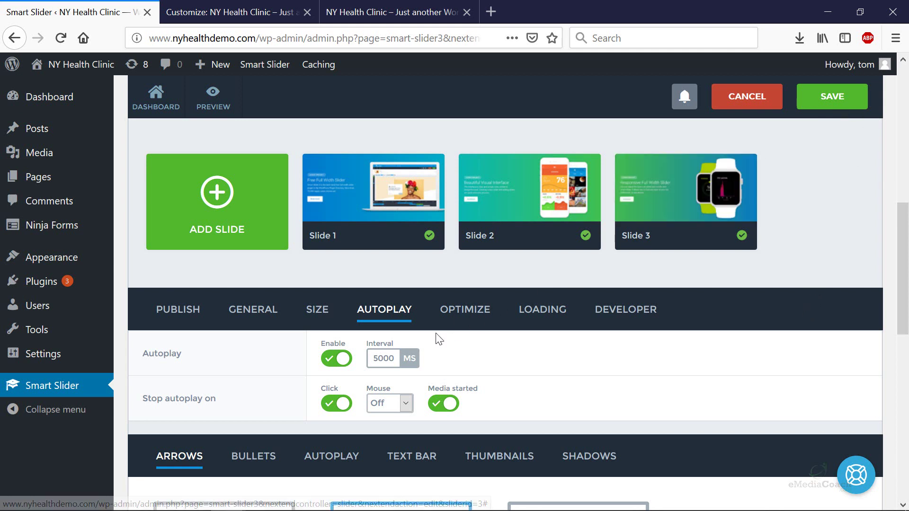
- Save the slider settings and reload the NY Health Clinic homepage
click(849, 101)
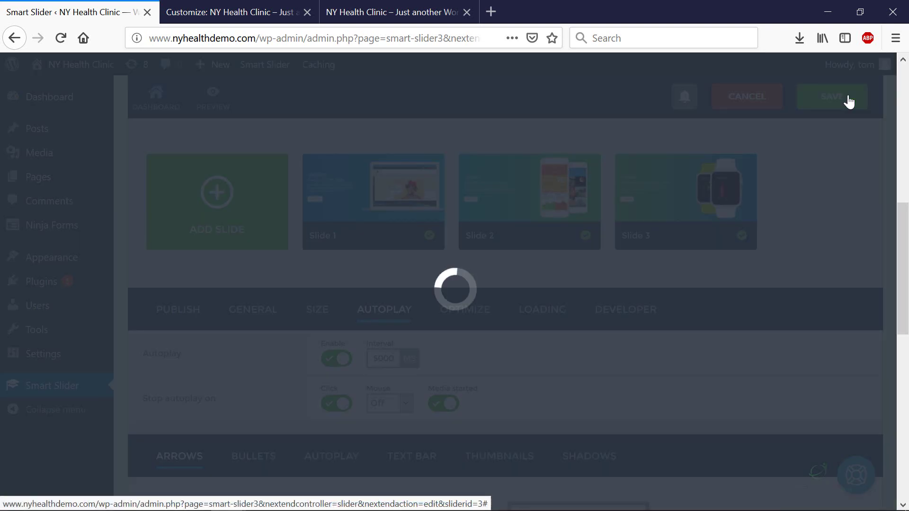
mouse_move(699, 204)
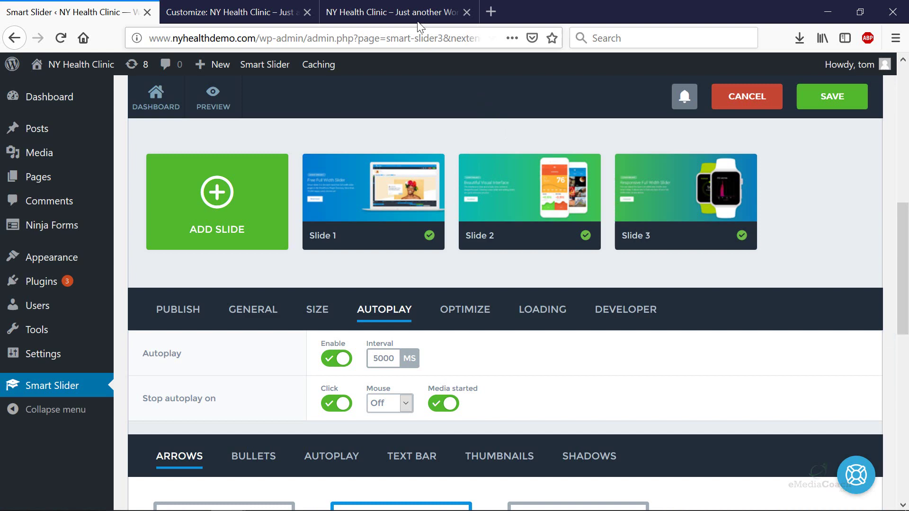
click(409, 12)
key(F5)
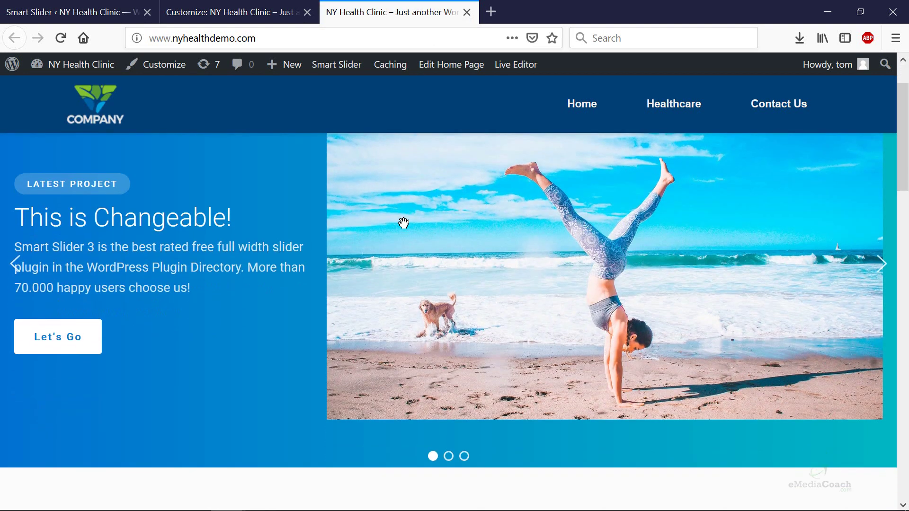
- Advance the homepage slider to Fully Responsive Slider and back to This is Changeable!
scroll(448, 456, up, 3)
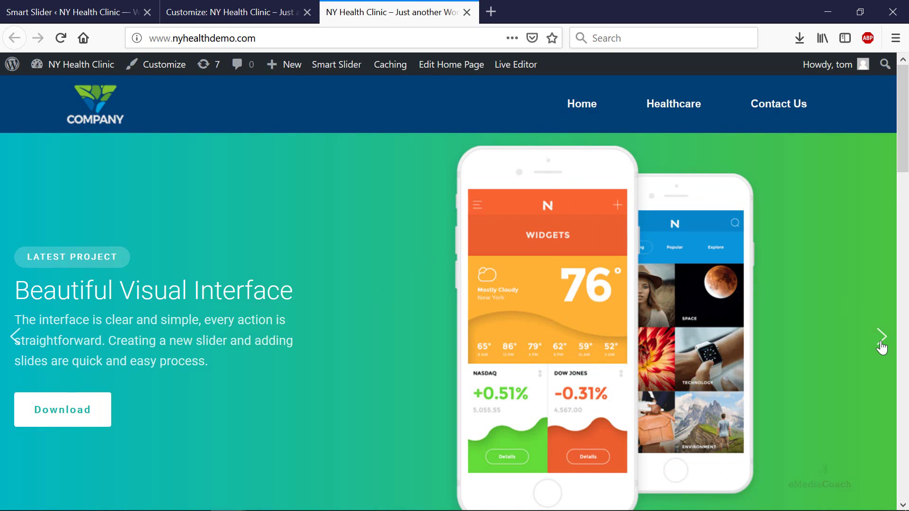
click(881, 348)
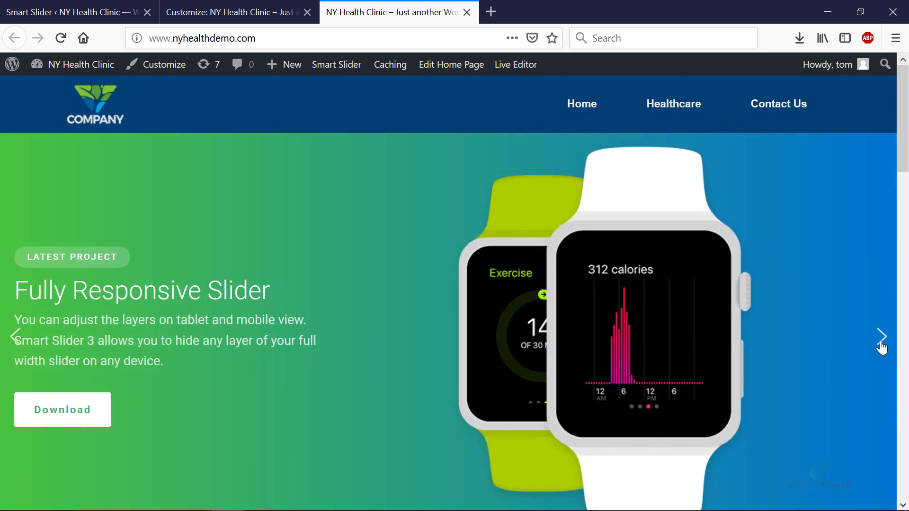
click(882, 348)
- Go to the Smart Slider dashboard's Template Library and open the Free Static example preview
click(19, 13)
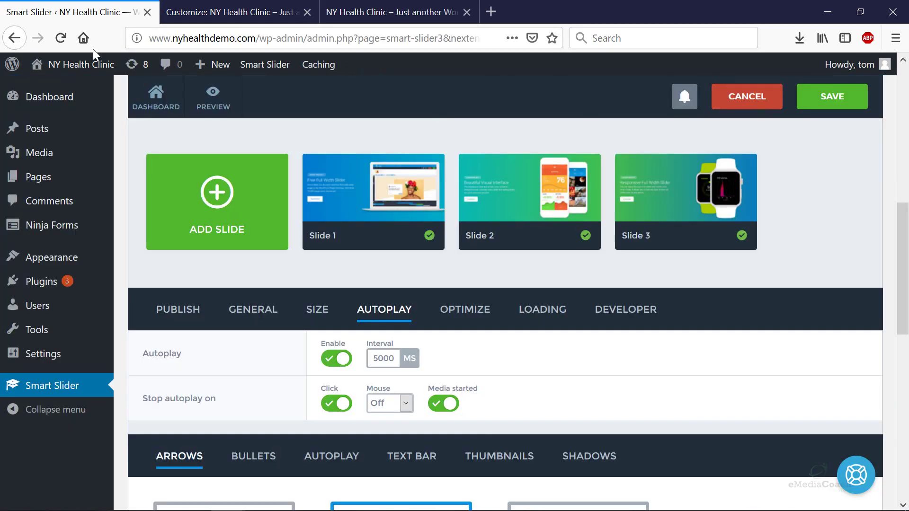
scroll(520, 199, up, 5)
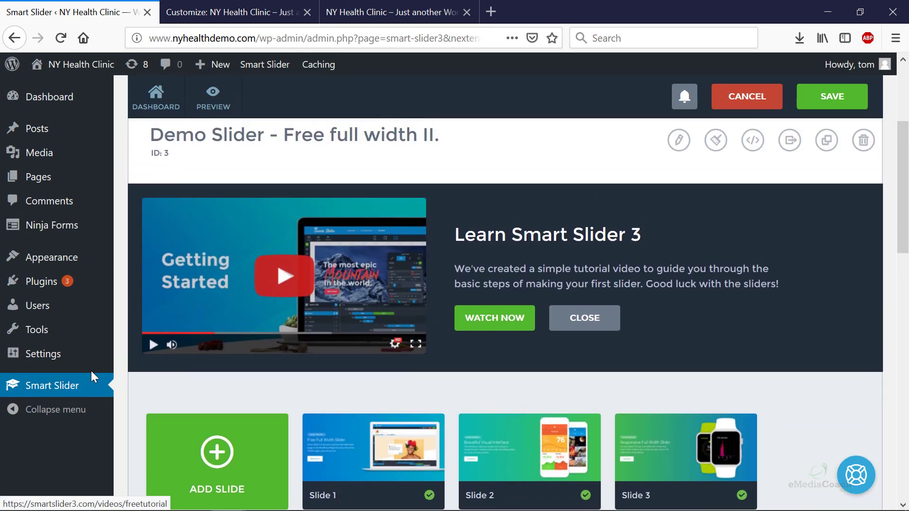
click(45, 391)
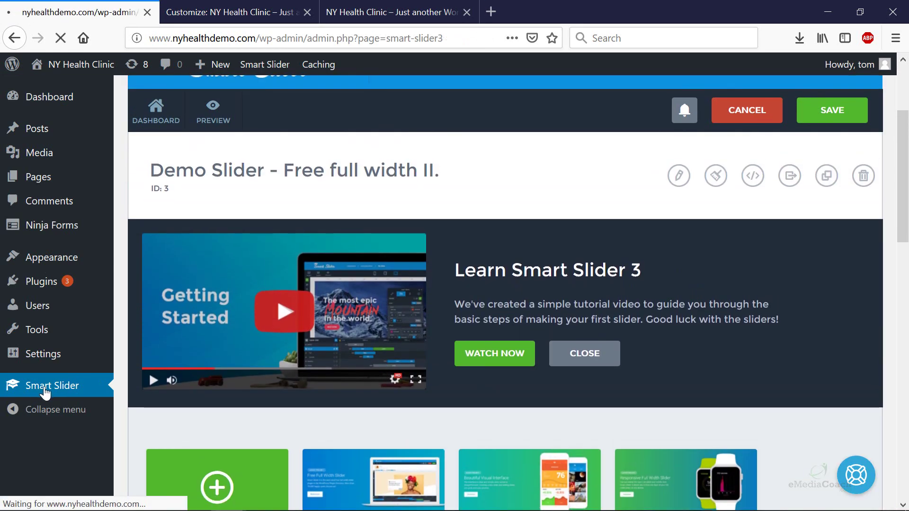
scroll(491, 204, down, 10)
scroll(492, 203, down, 1)
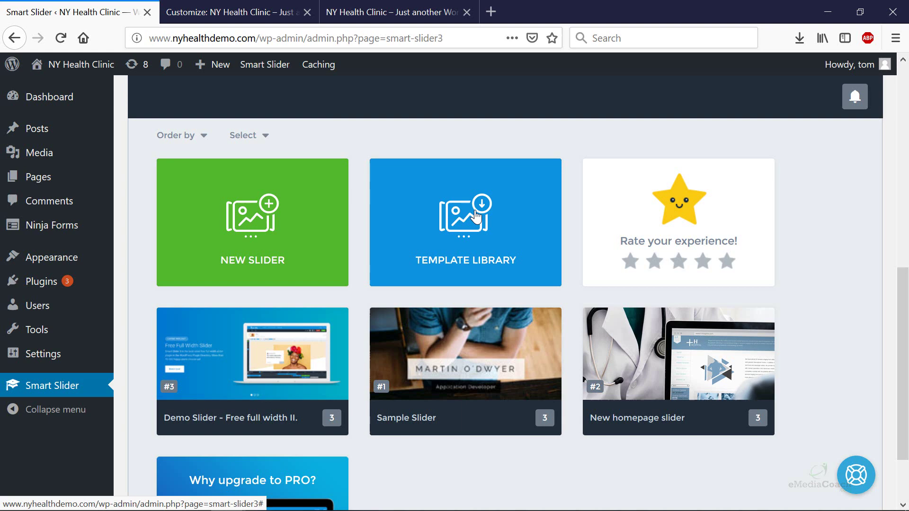
click(470, 235)
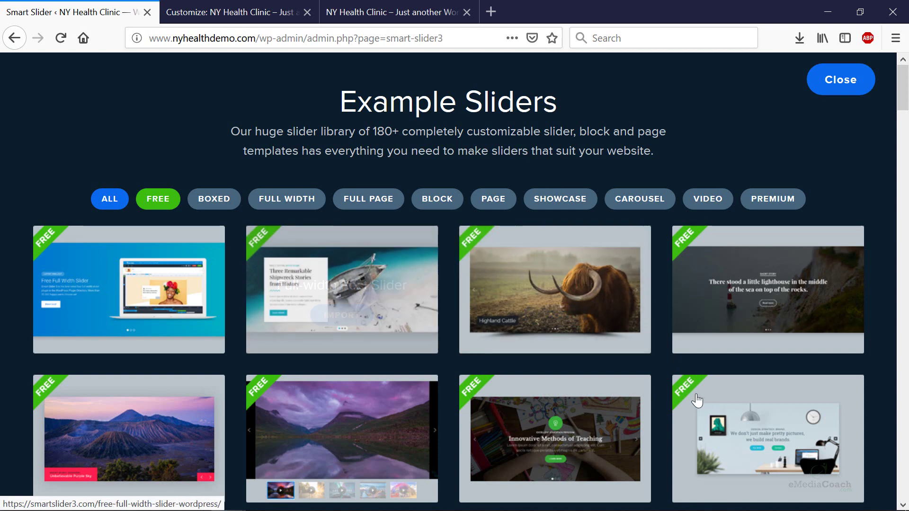
click(754, 428)
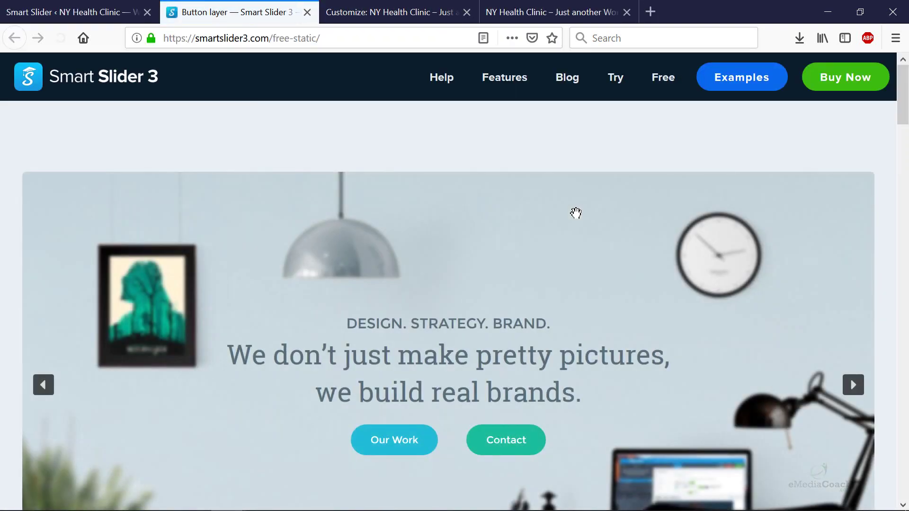
- Close the static example and step through three posts of the Full-width Post Slider example
middle_click(252, 21)
click(349, 284)
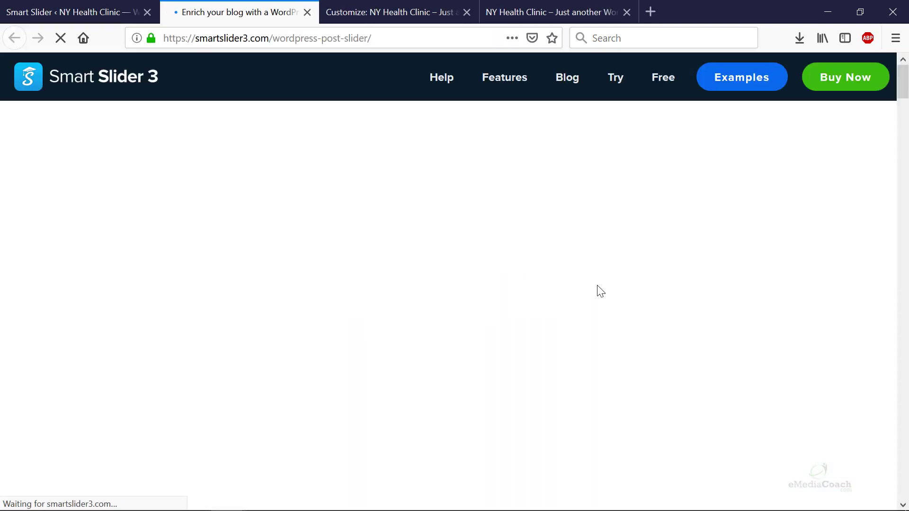
scroll(787, 309, down, 3)
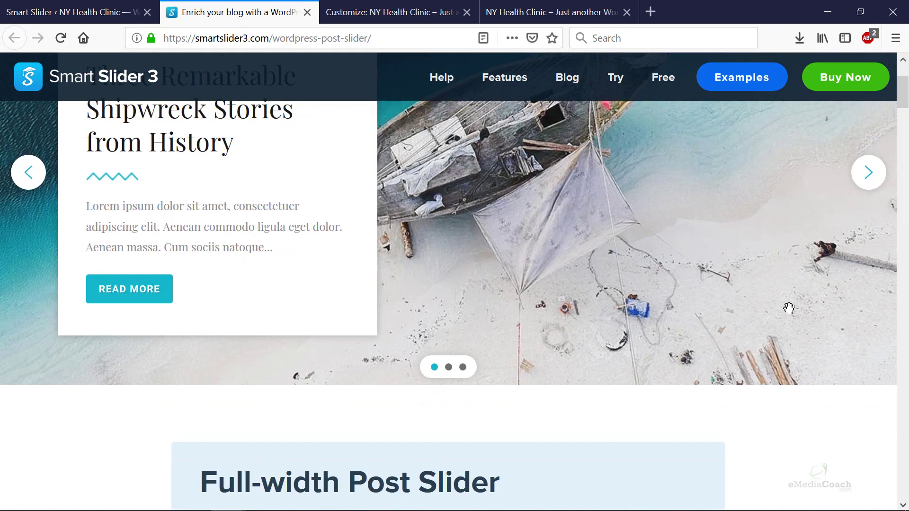
scroll(788, 308, up, 3)
click(871, 314)
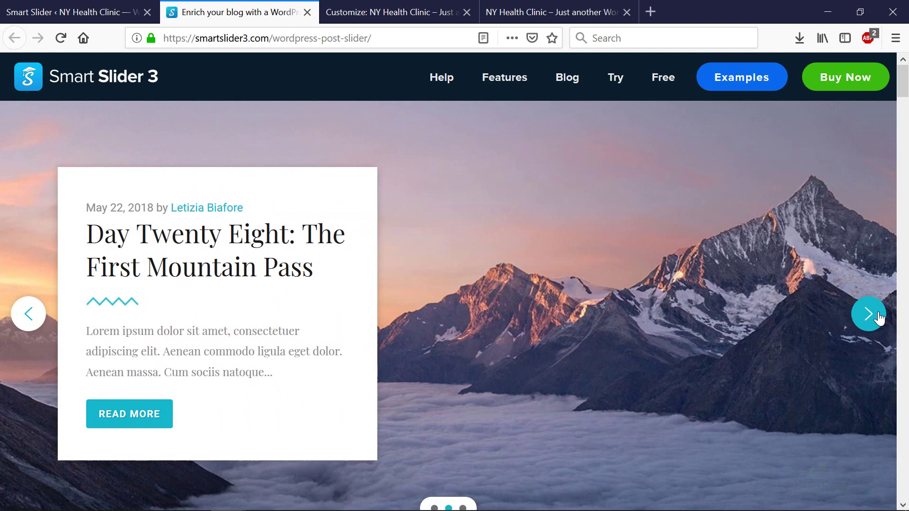
click(878, 316)
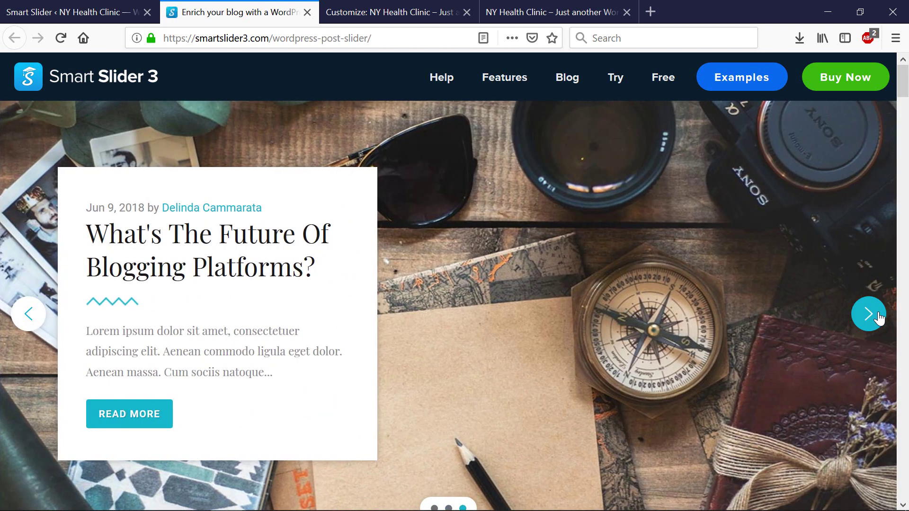
click(878, 316)
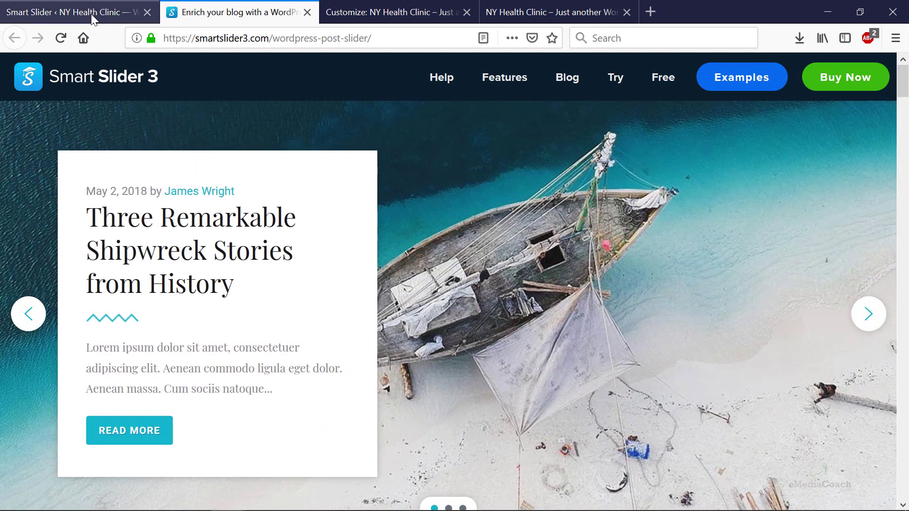
- Switch back to the NY Health Clinic homepage showing the beach handstand slide
click(93, 18)
click(226, 15)
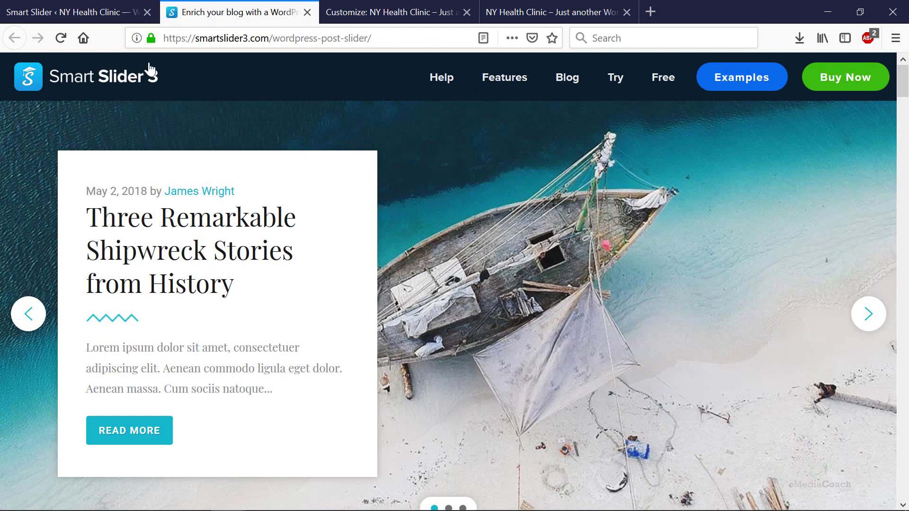
click(519, 12)
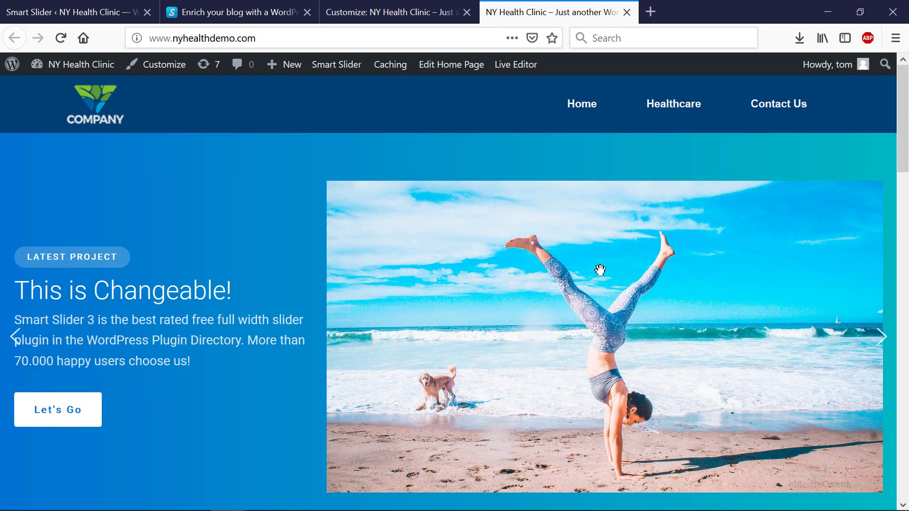
scroll(542, 260, down, 7)
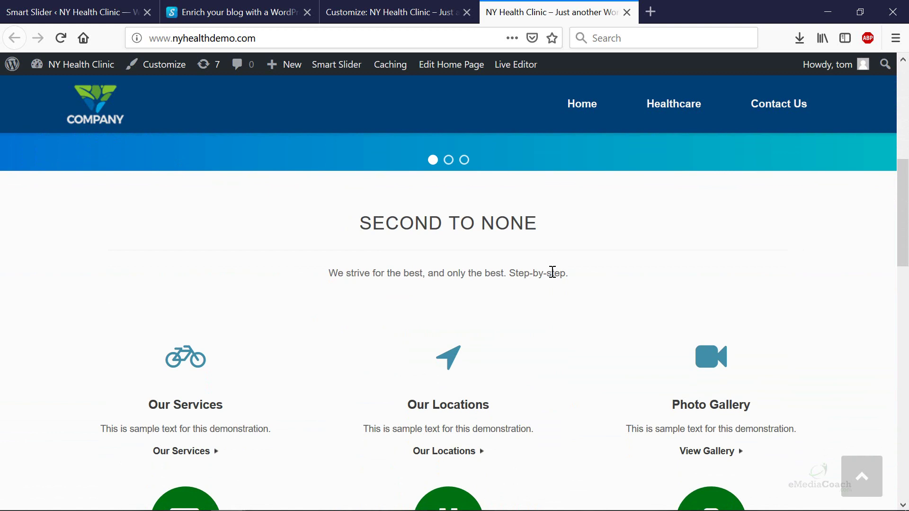
scroll(552, 272, down, 3)
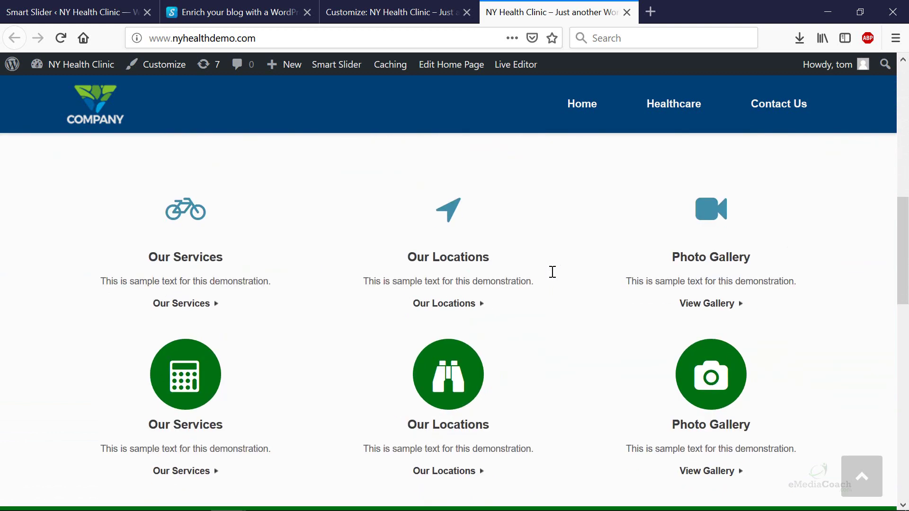
scroll(551, 272, down, 8)
scroll(552, 273, up, 12)
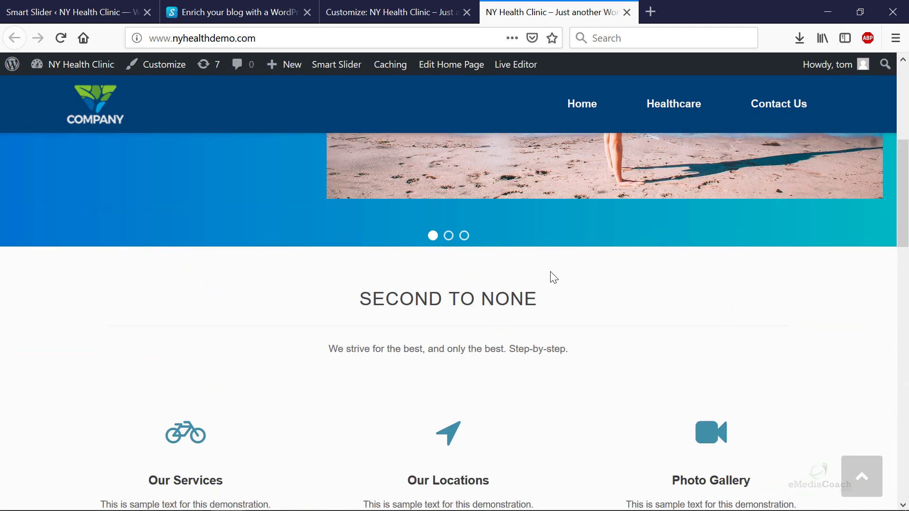
scroll(552, 275, up, 6)
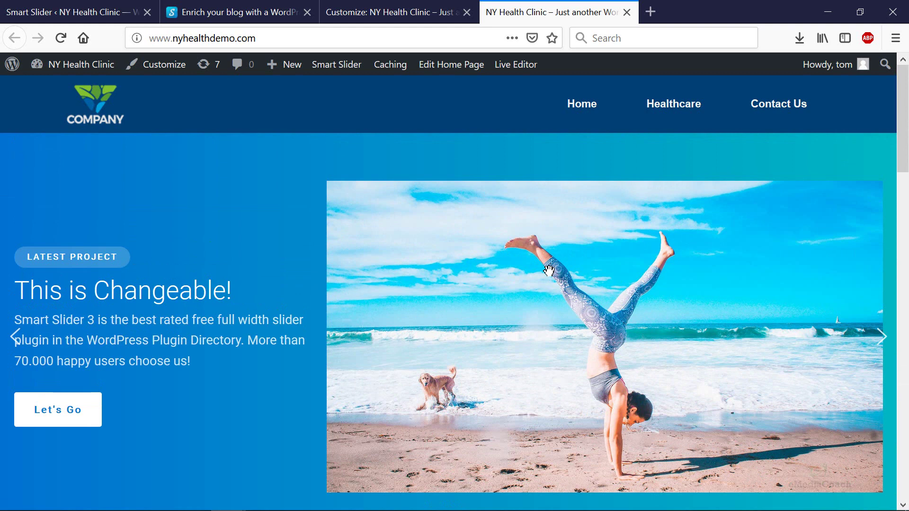
scroll(549, 271, down, 7)
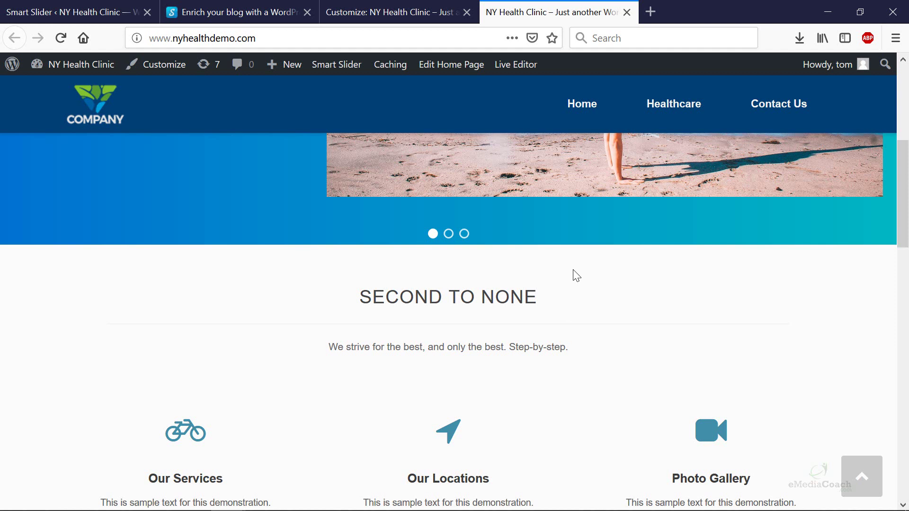
scroll(574, 276, down, 3)
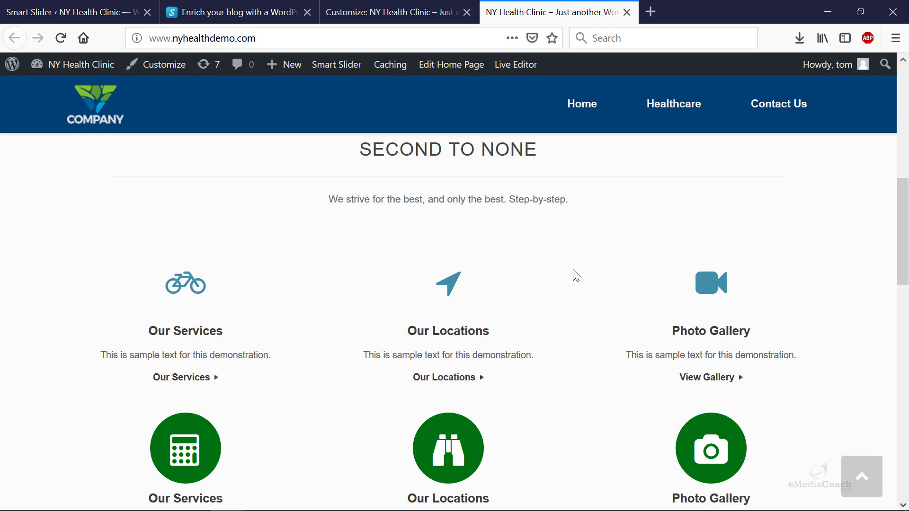
scroll(574, 272, up, 3)
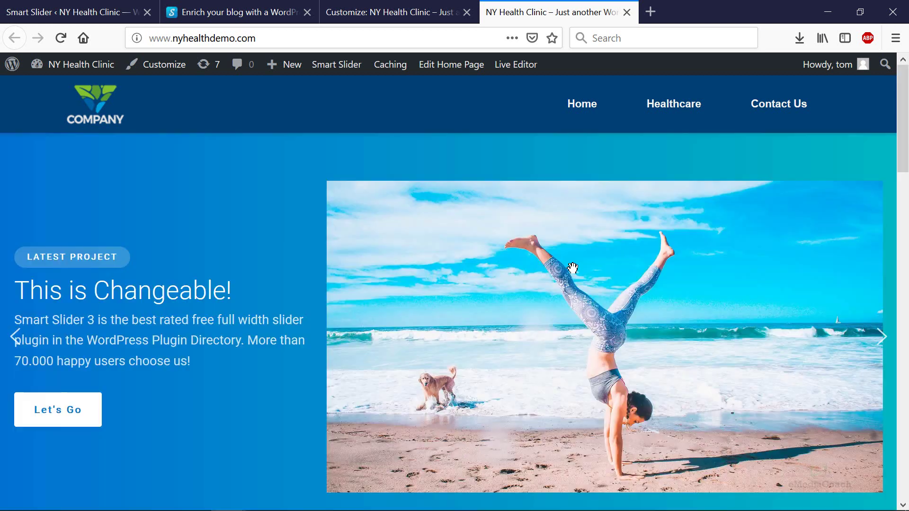